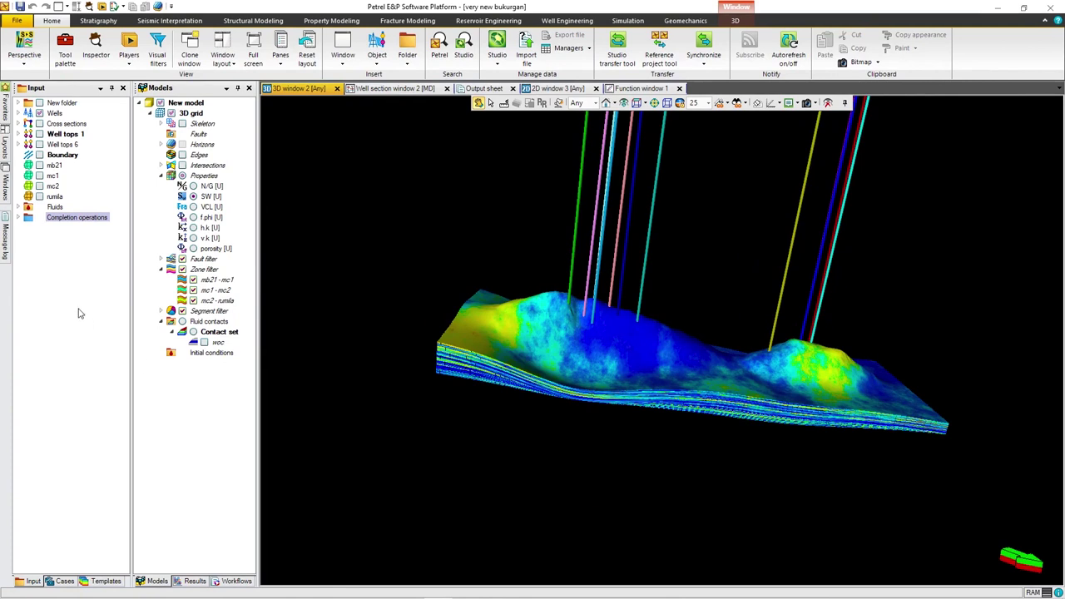
Plot the oil formation volume factor of the Light oil + gas fluid in Function window 1.
left_click(55, 208)
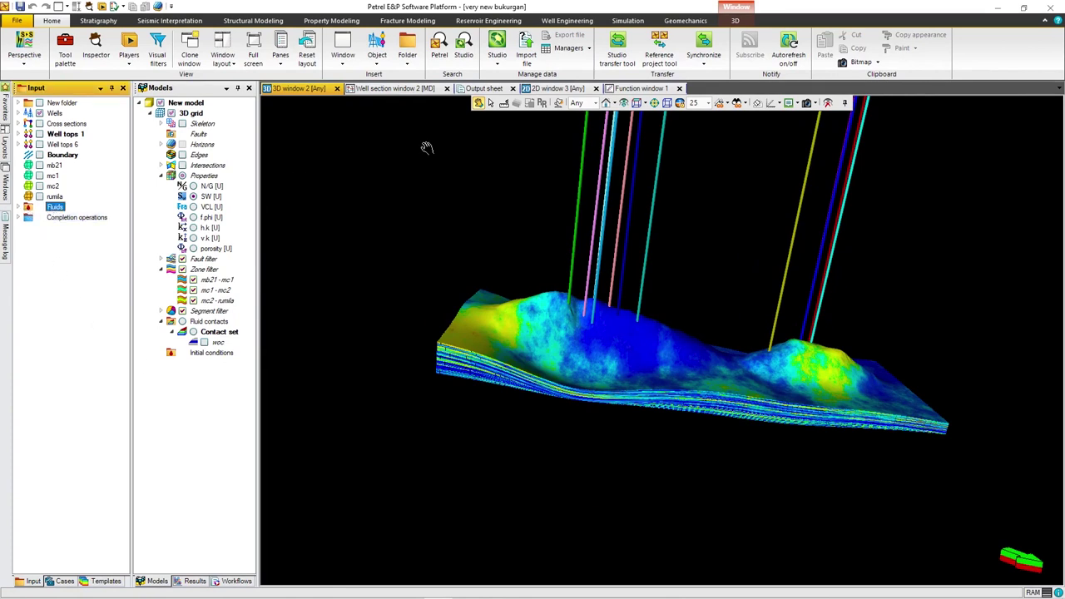
left_click(641, 89)
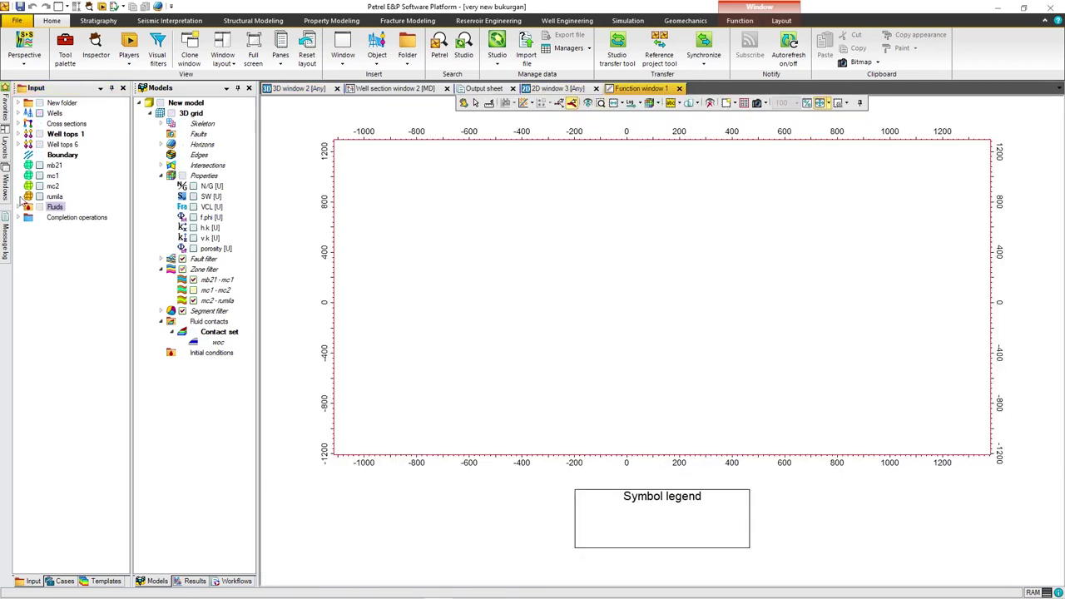
left_click(17, 206)
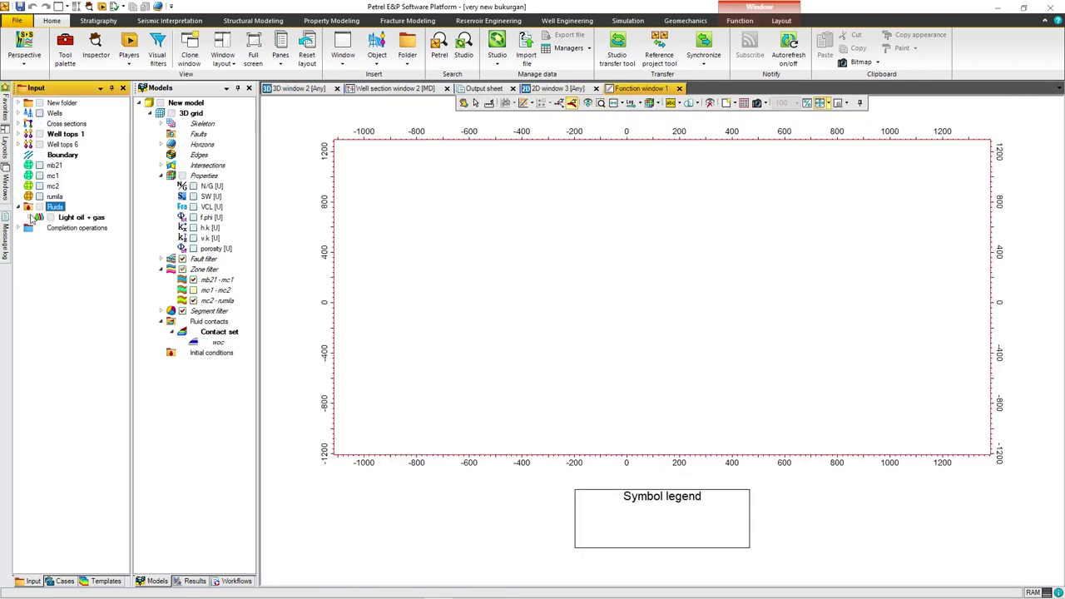
left_click(29, 217)
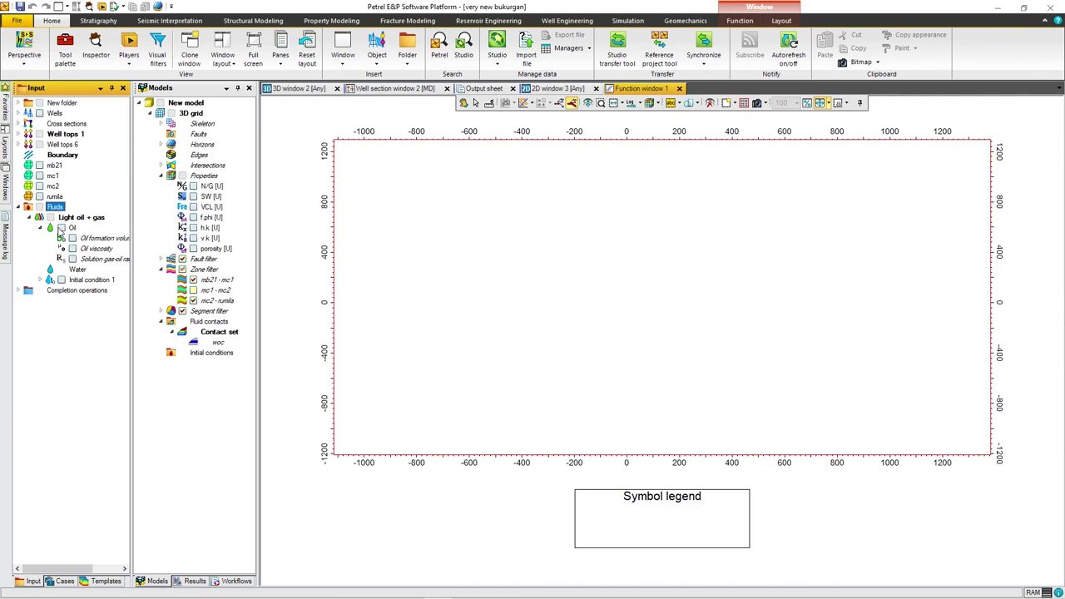
left_click(72, 238)
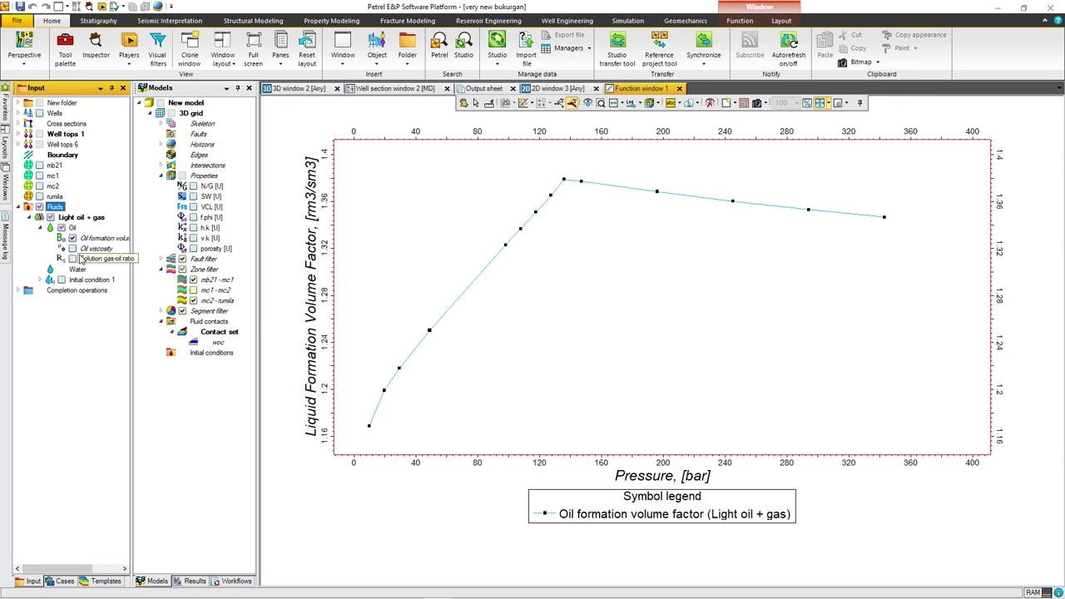
View the fluid's oil viscosity and solution gas-oil ratio curves instead, clearing them before returning to 3D window 2.
left_click(72, 249)
left_click(73, 237)
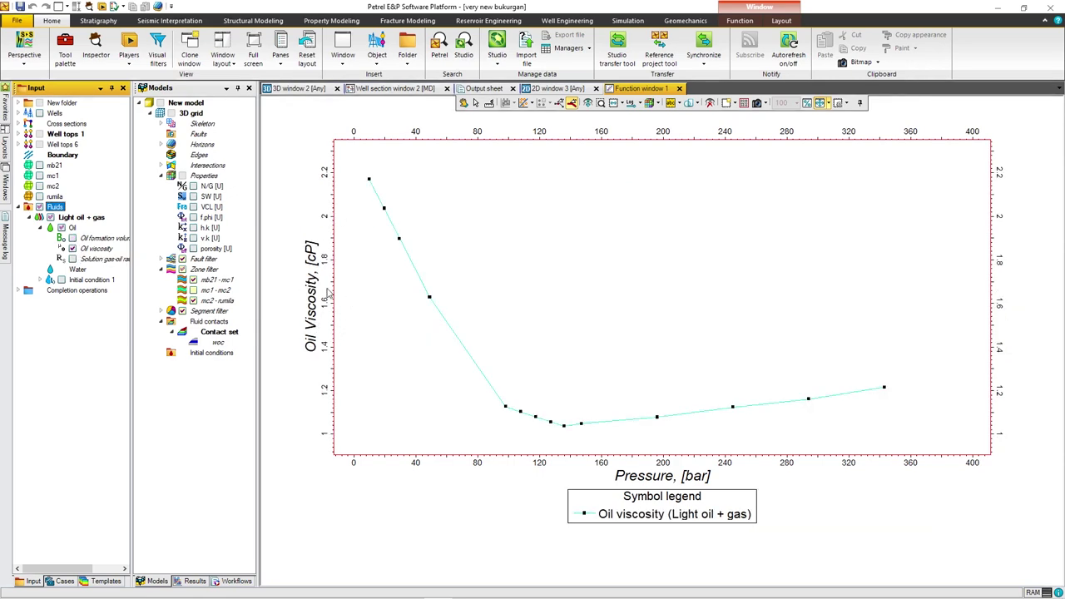
left_click(73, 258)
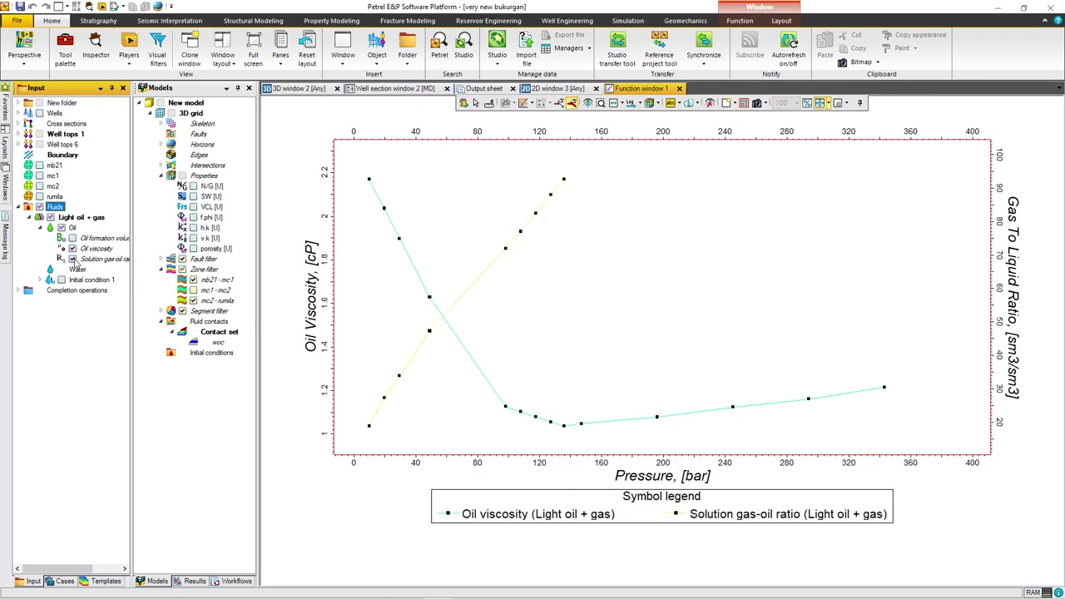
left_click(72, 259)
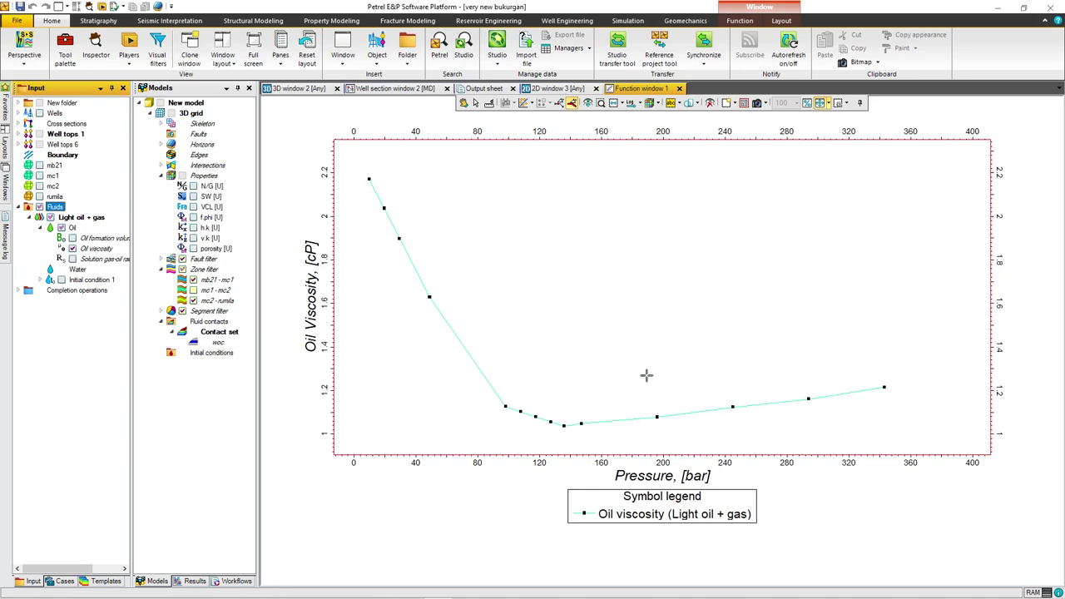
left_click(72, 248)
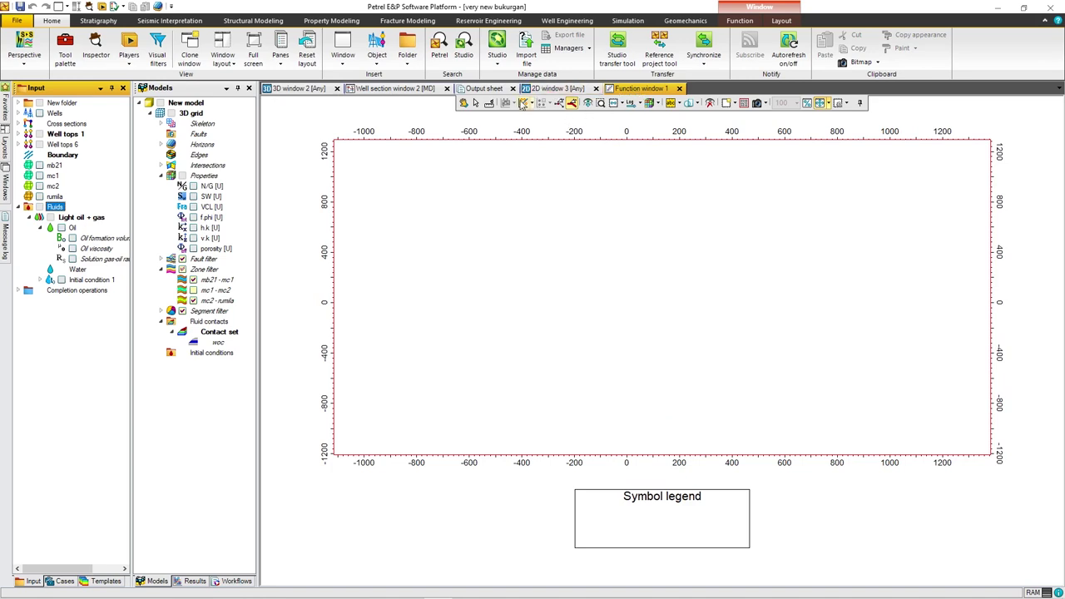
left_click(320, 93)
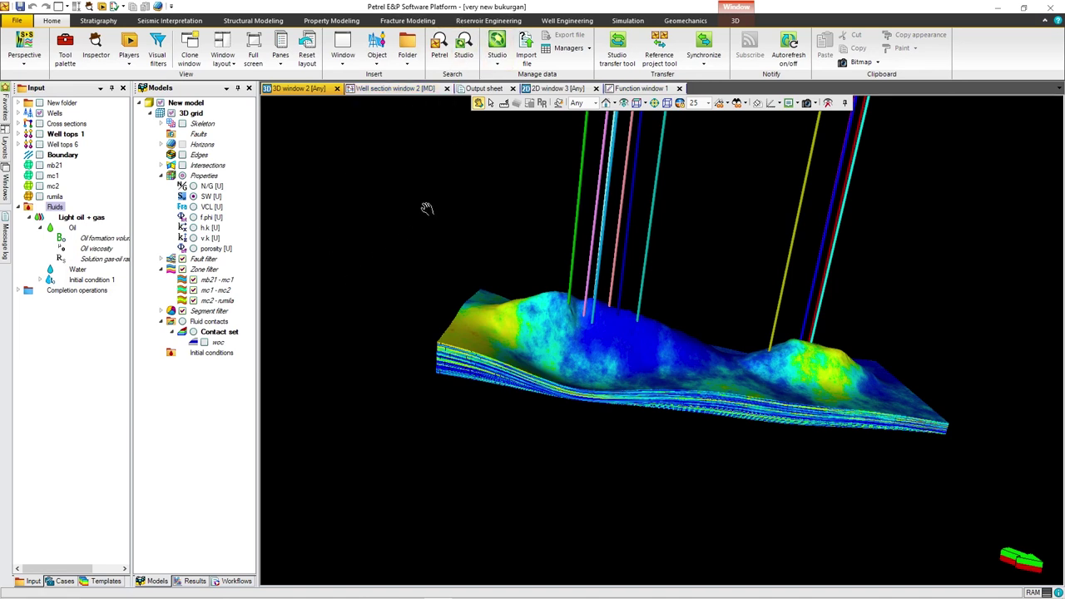
left_click(486, 21)
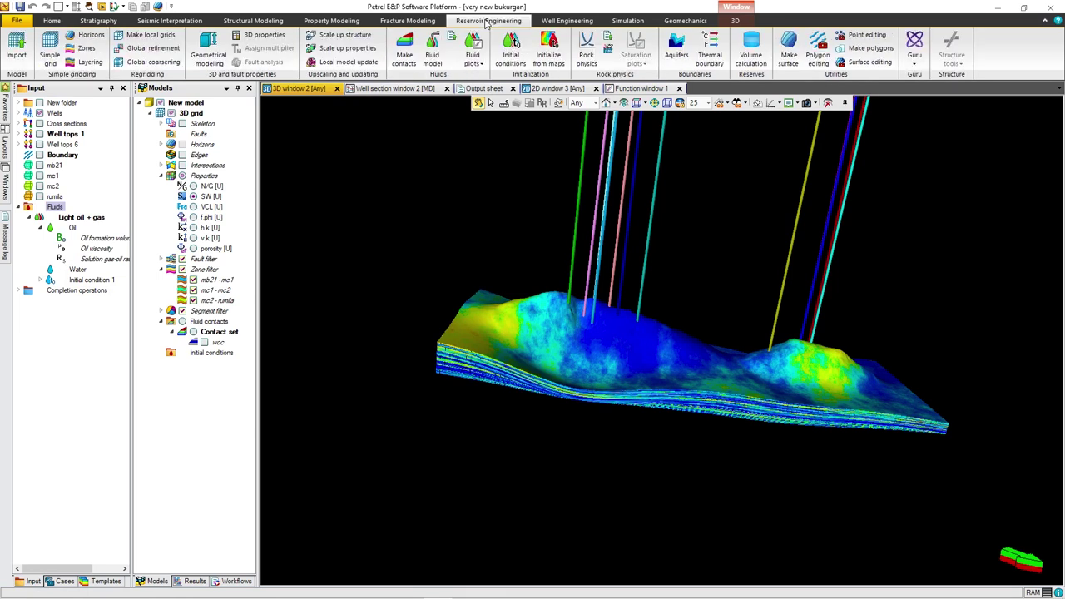
left_click(438, 51)
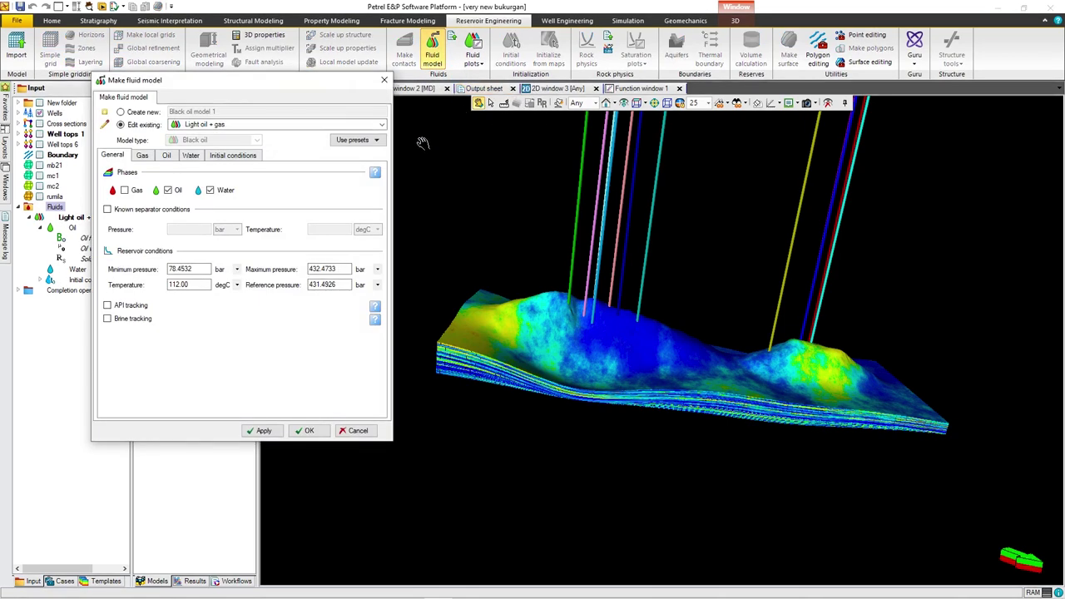
left_click_drag(282, 81, 388, 92)
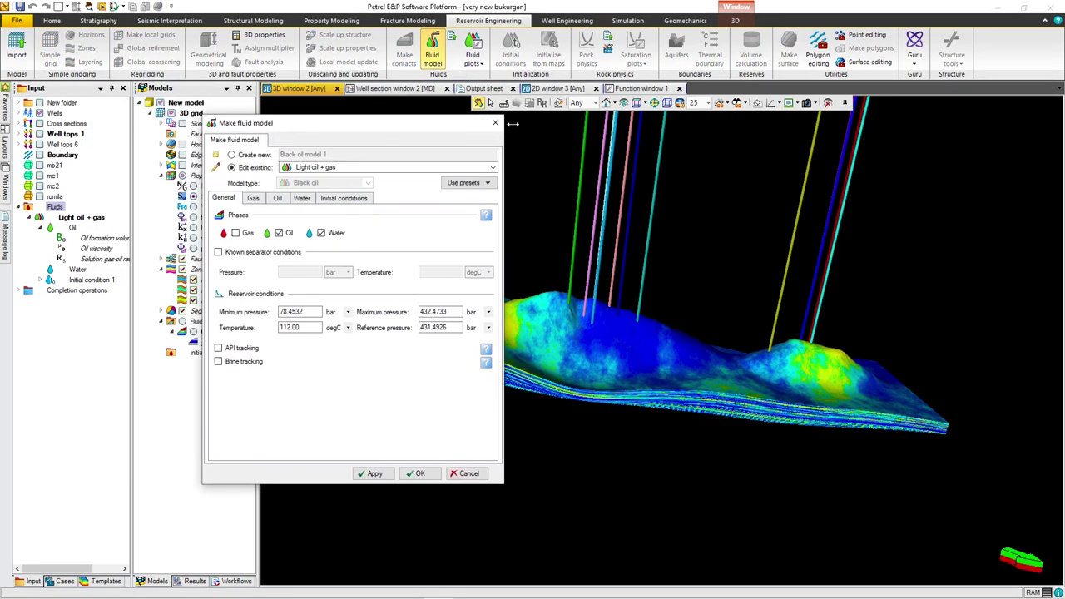
left_click(490, 91)
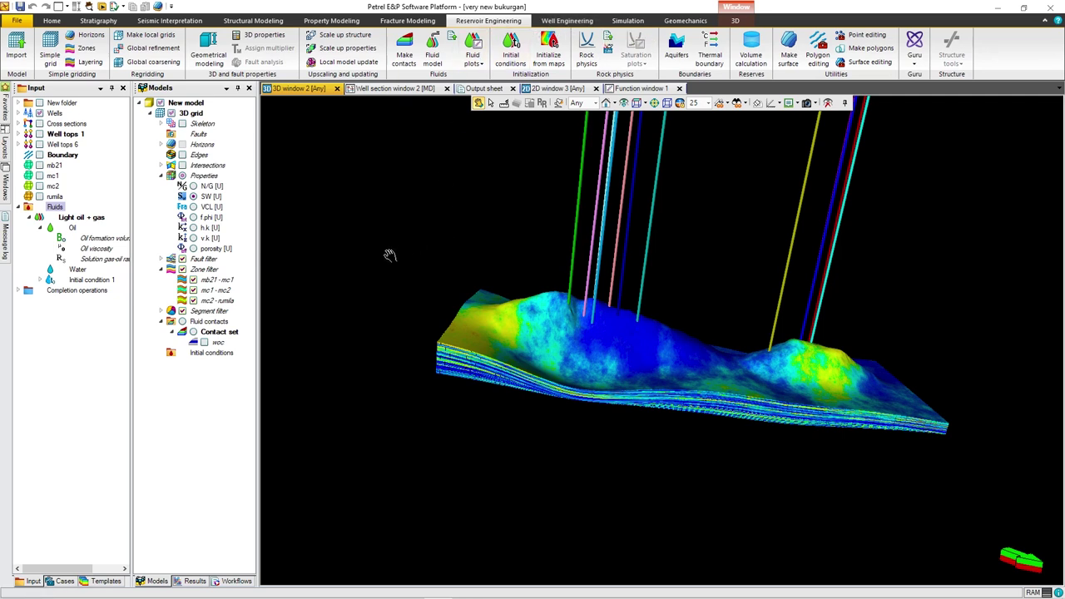
Search for "fluid model", open the Make fluid model process and move its dialog clear of the Models tree.
key("ctrl+f")
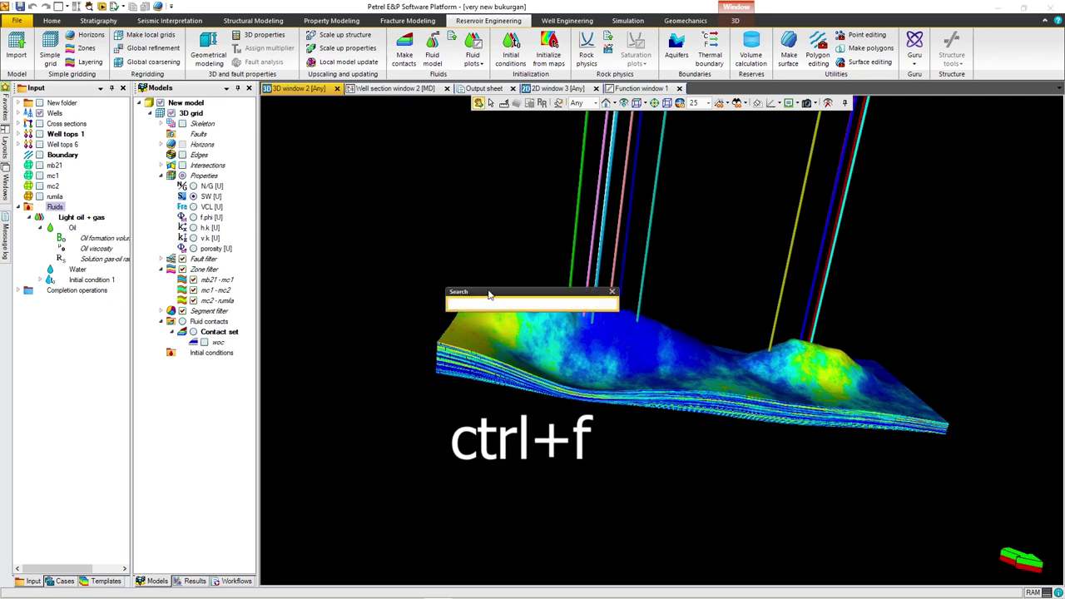
left_click_drag(488, 292, 426, 208)
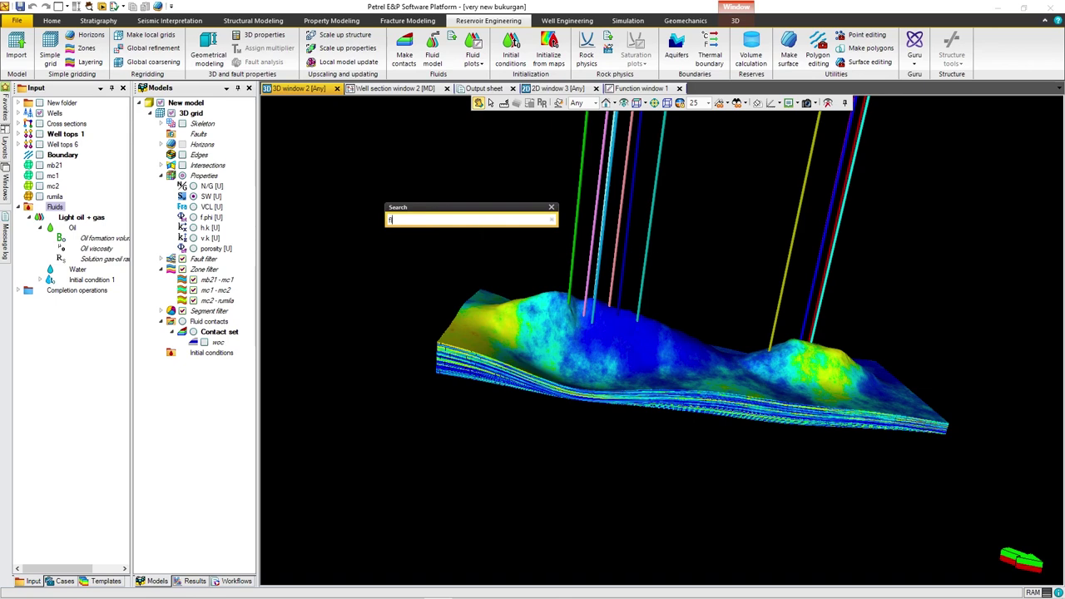
type("luid model")
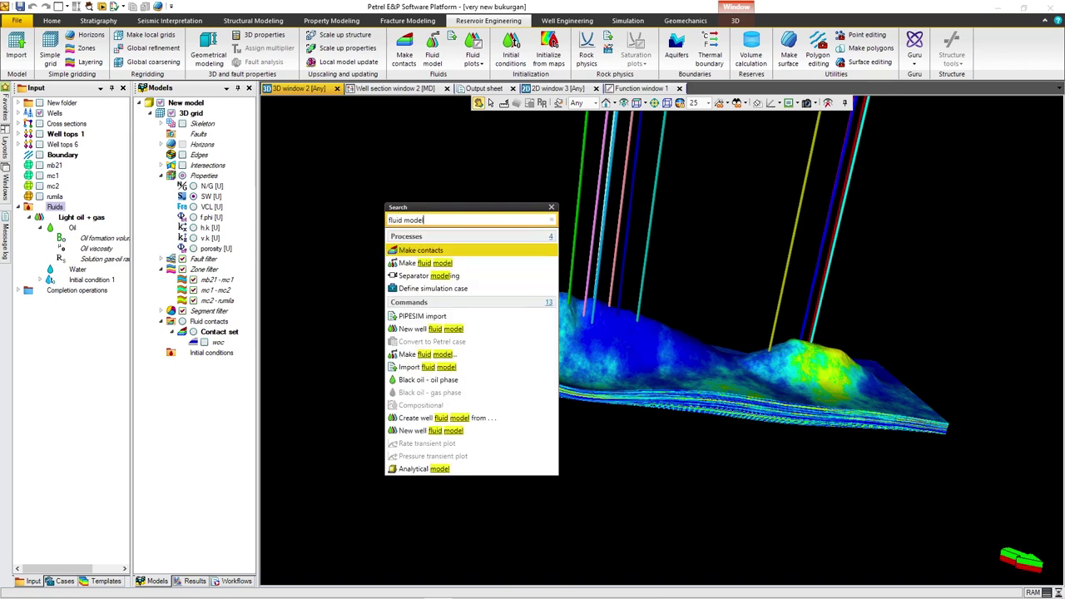
left_click(445, 265)
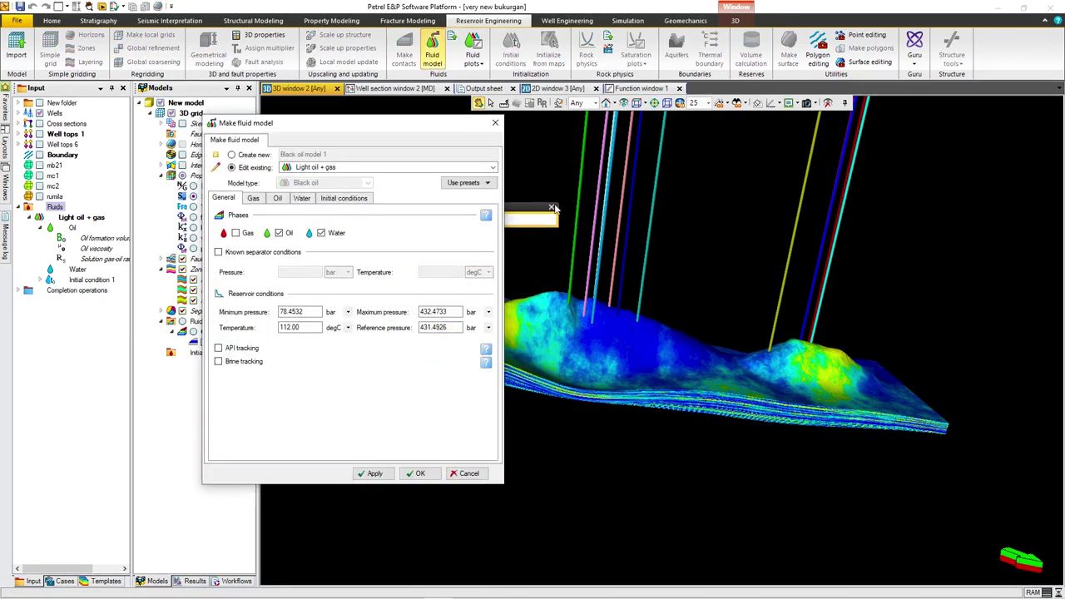
left_click_drag(400, 125, 547, 135)
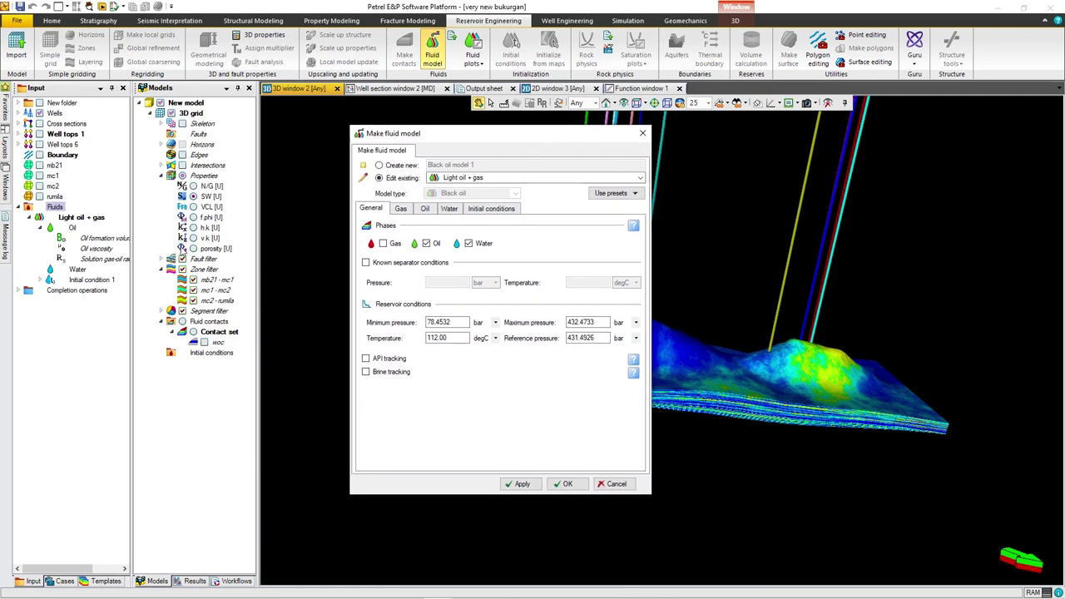
Collapse the Fluids folder and set the process to create a new fluid model of type Black oil.
left_click(18, 206)
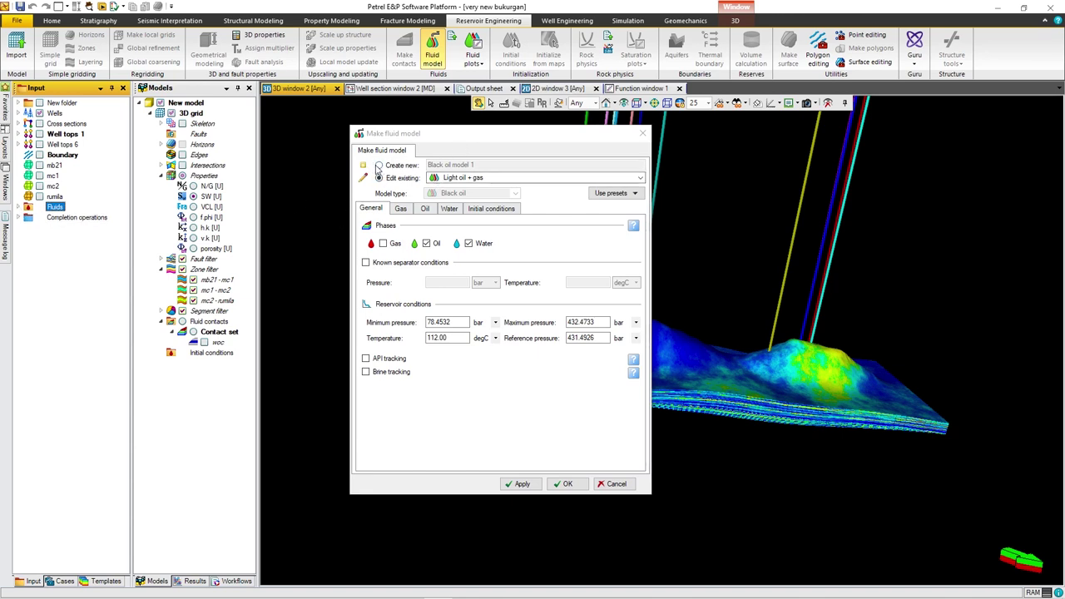
left_click(379, 165)
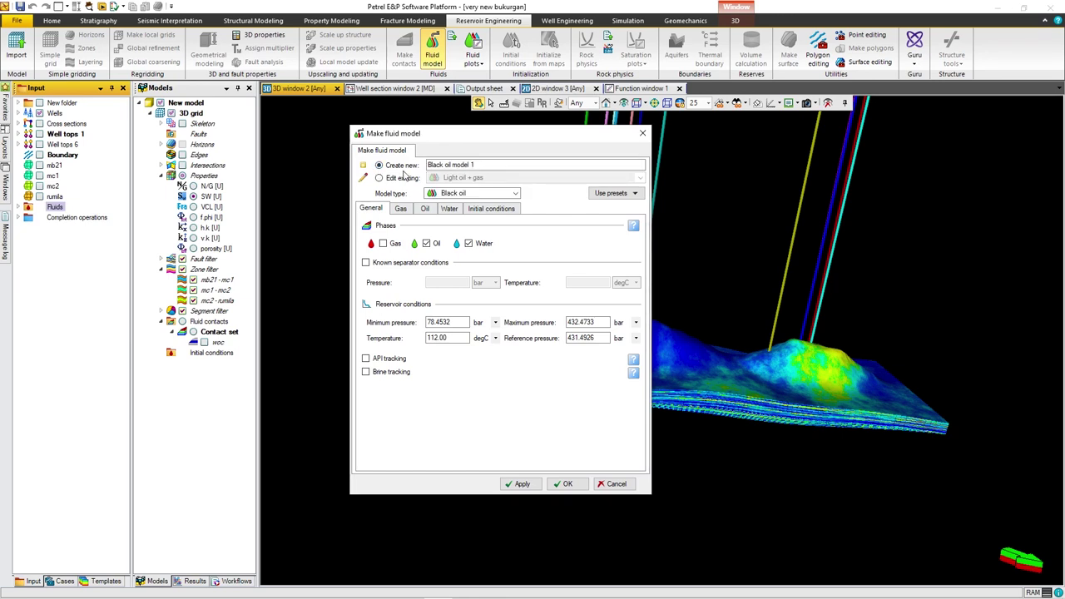
key("Tab")
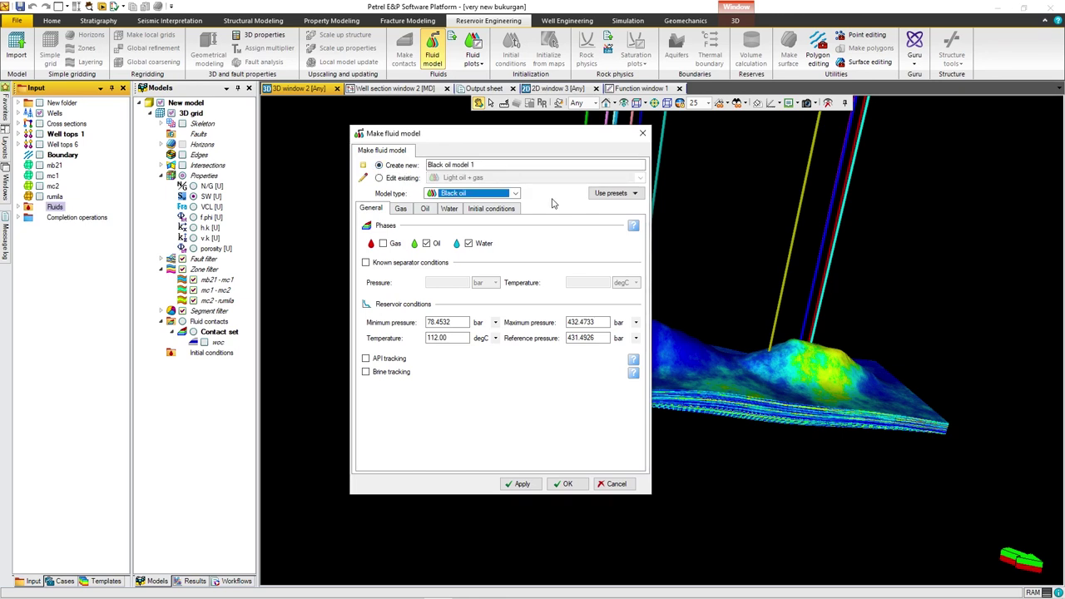
left_click(516, 194)
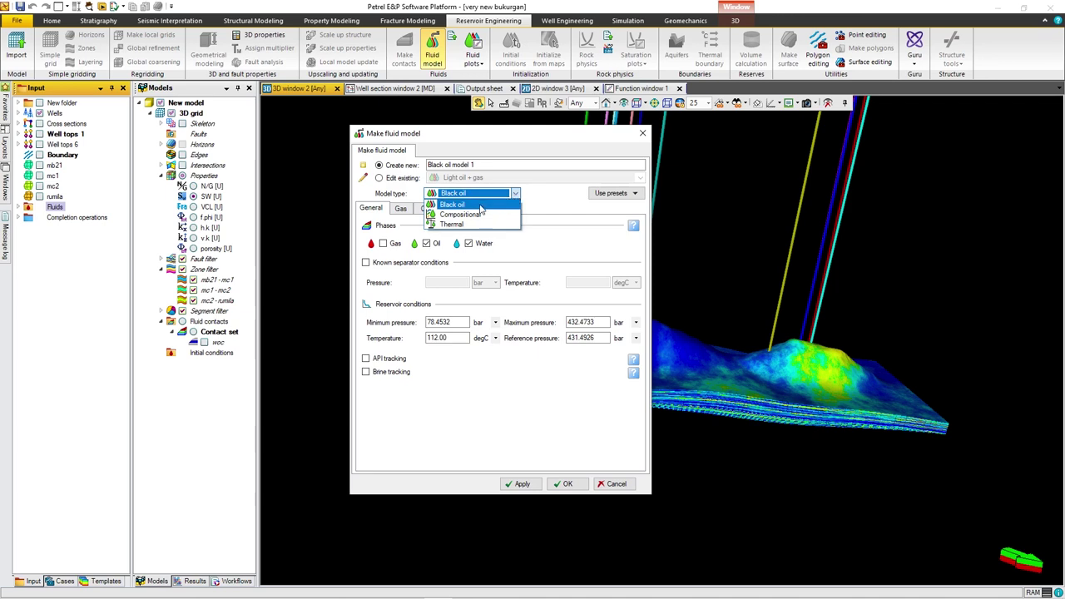
left_click(479, 206)
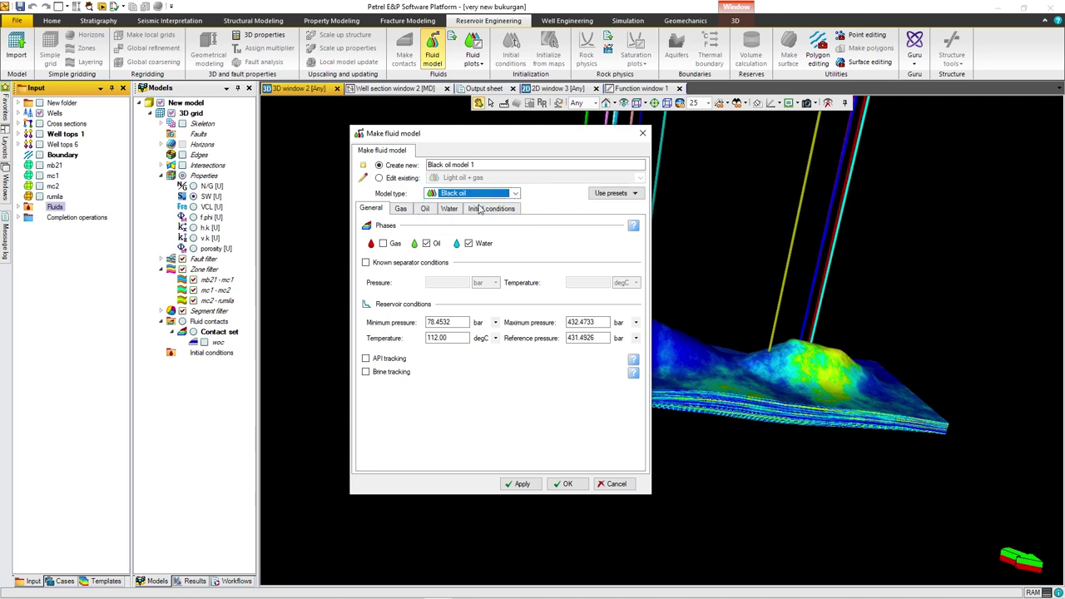
Apply the Light oil + gas preset to the new model and exclude the gas phase.
left_click(604, 197)
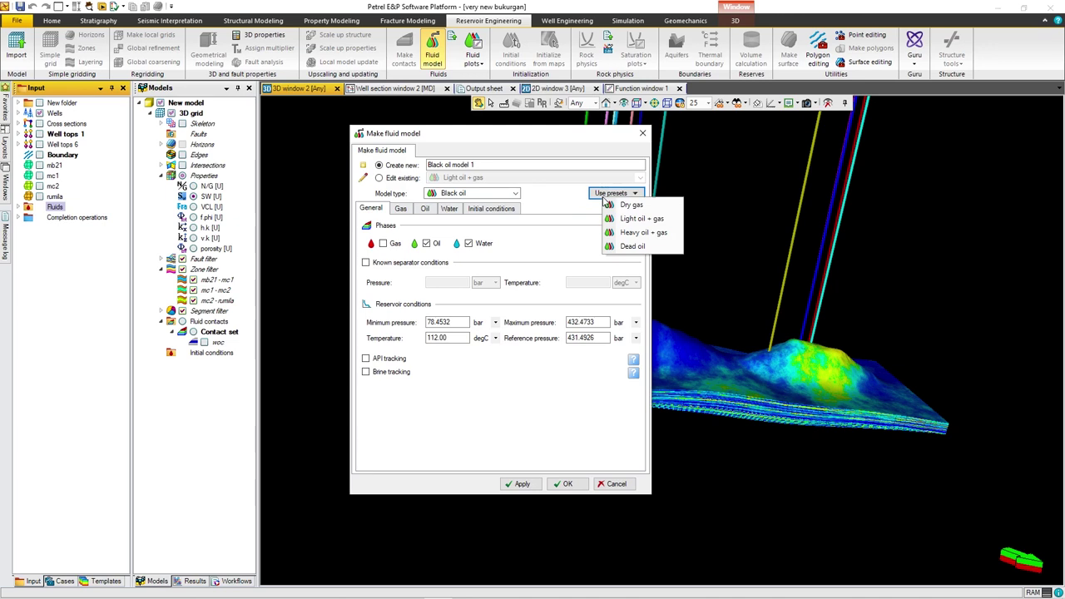
left_click(654, 221)
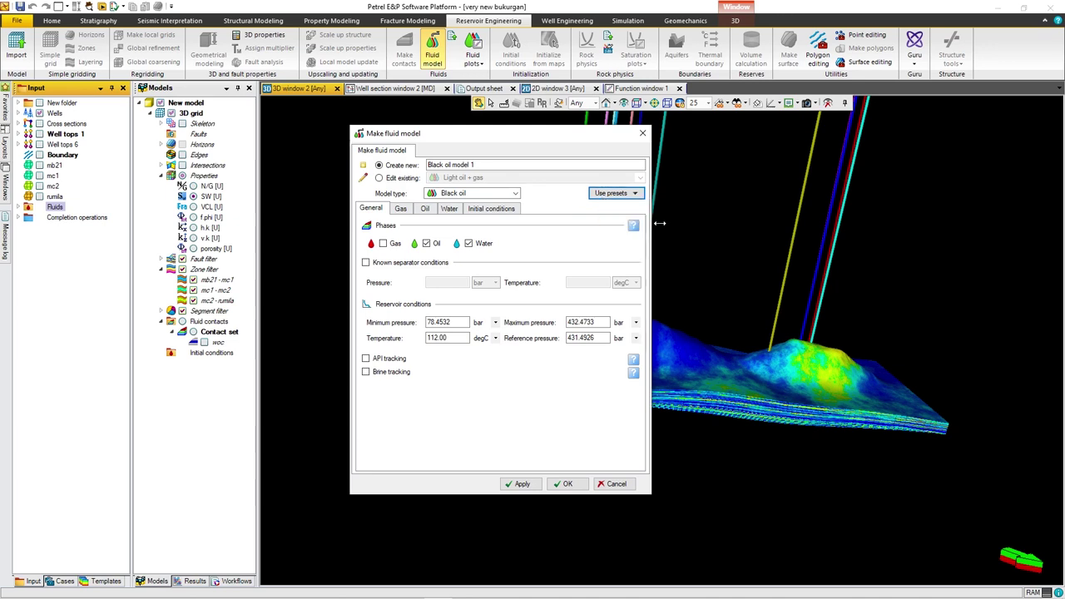
left_click(600, 196)
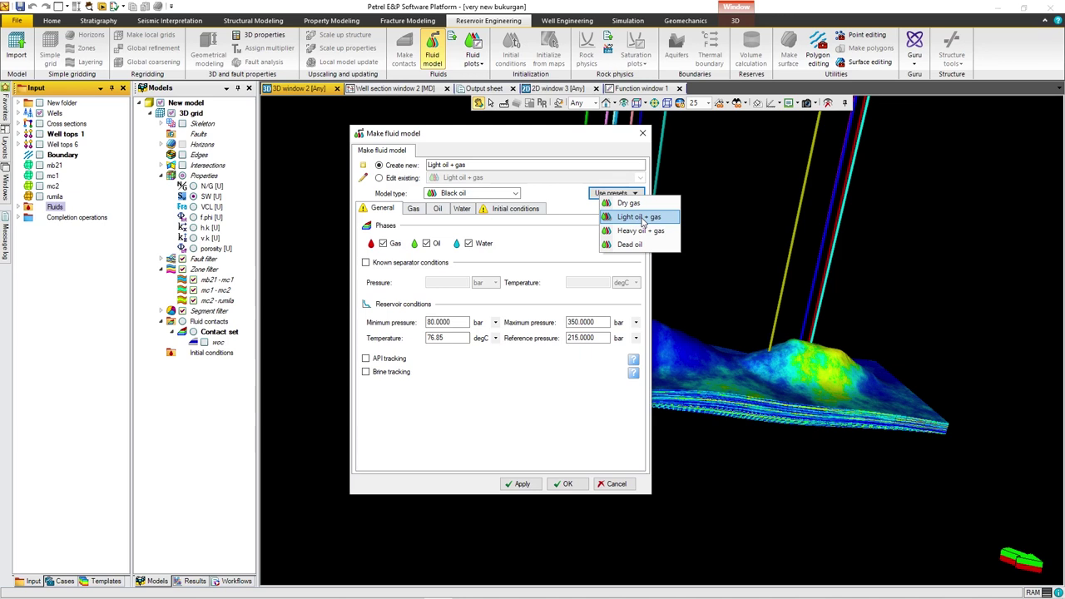
left_click(642, 220)
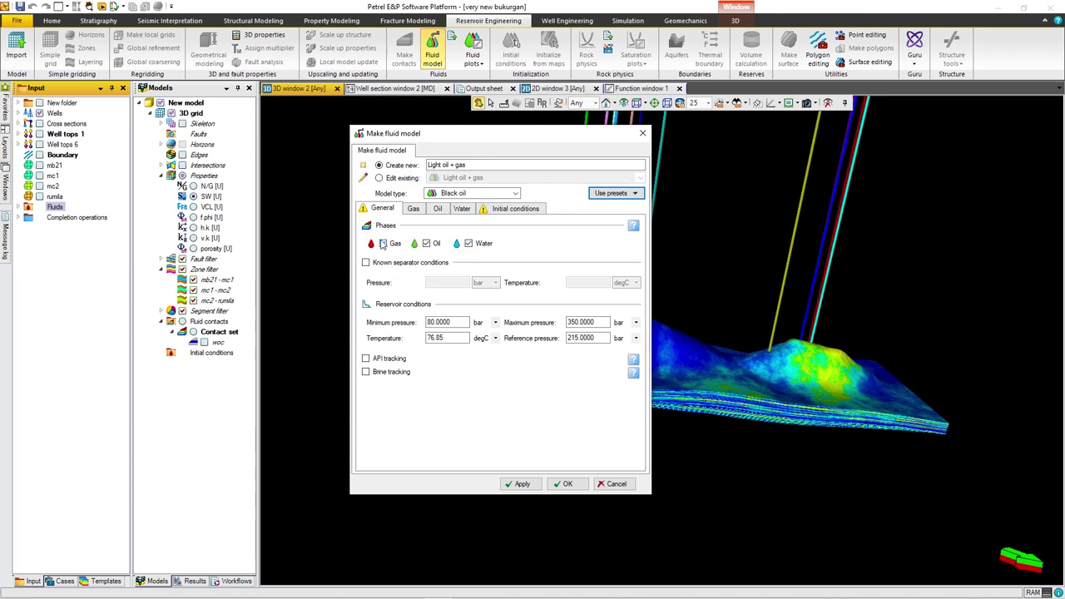
left_click(382, 243)
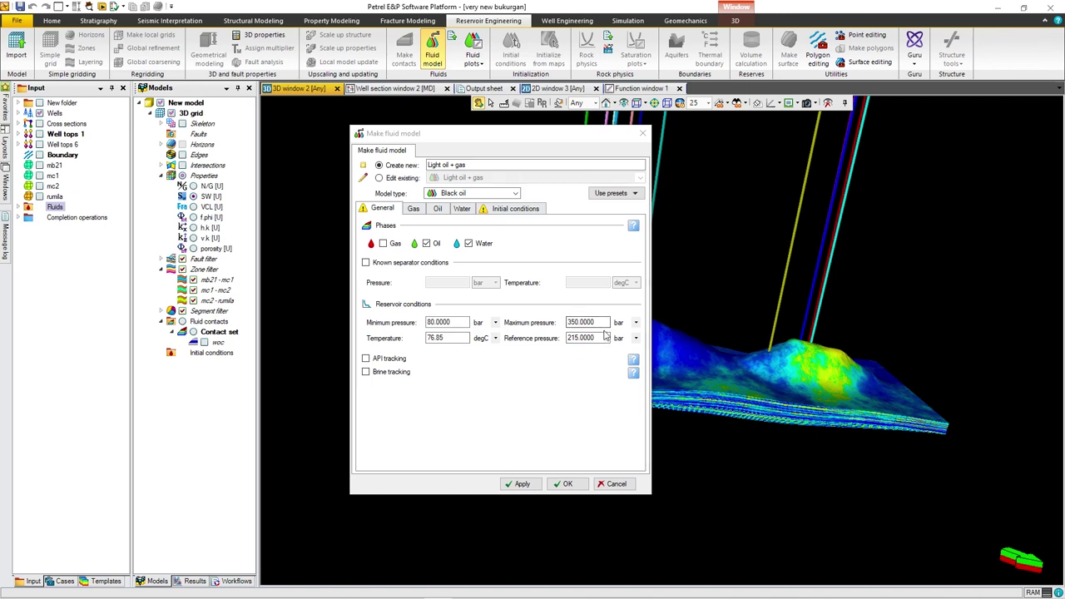
Set the maximum reservoir pressure to 441 kgf/cm2.
double_click(571, 324)
left_click(634, 323)
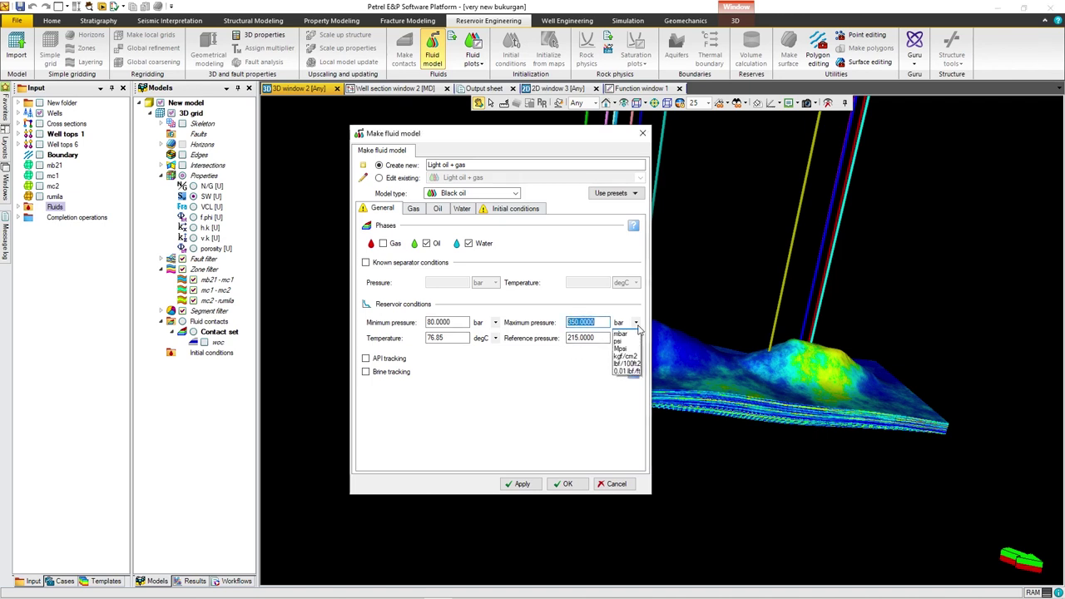
left_click(628, 409)
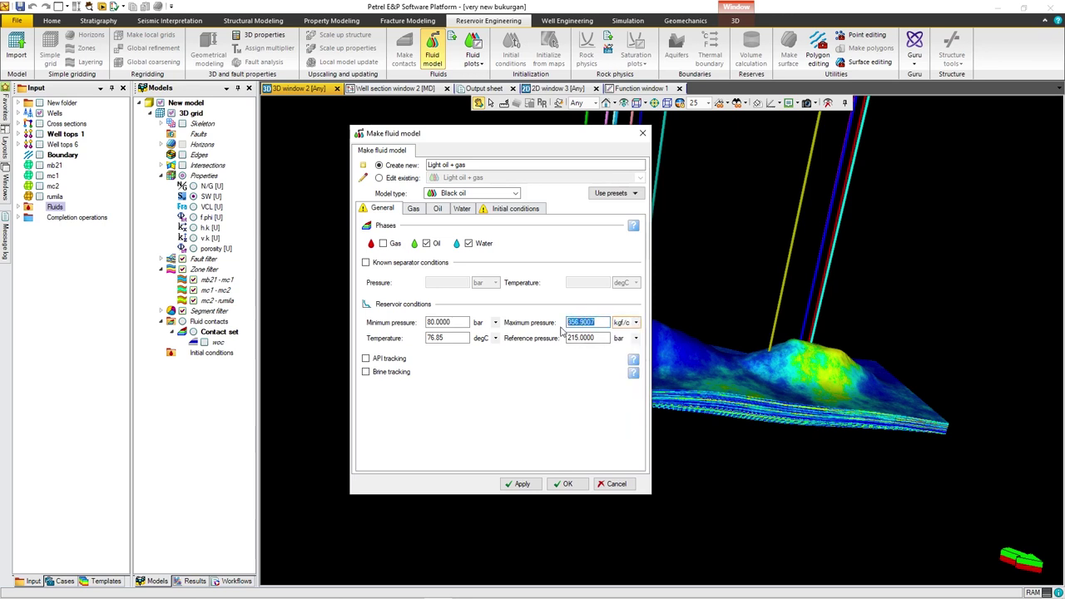
type("441")
key("Tab")
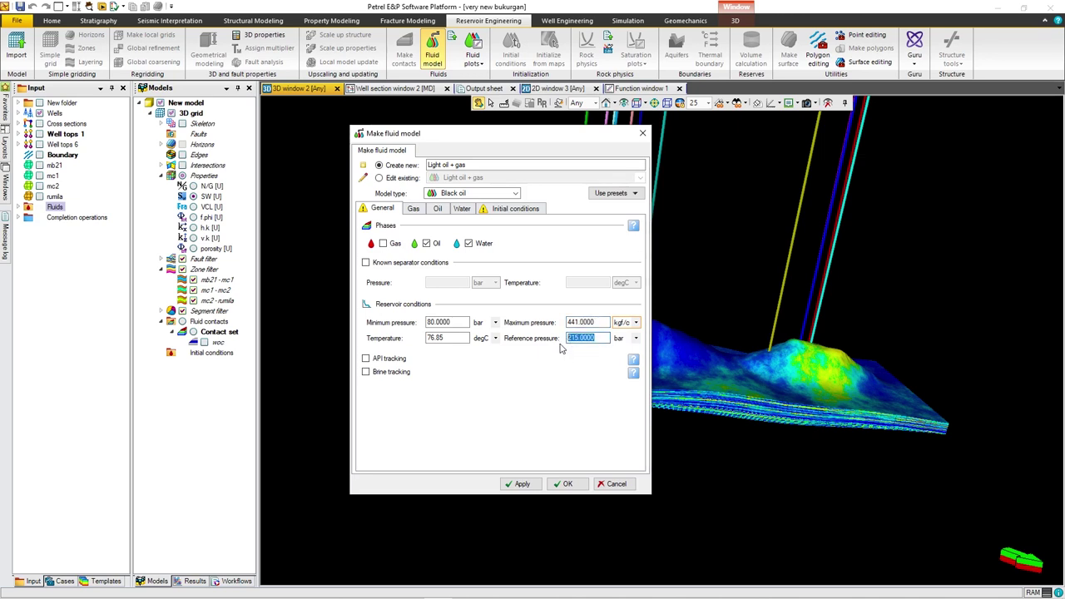
Set the reference pressure to 440 kgf/cm2.
type("440")
left_click(635, 338)
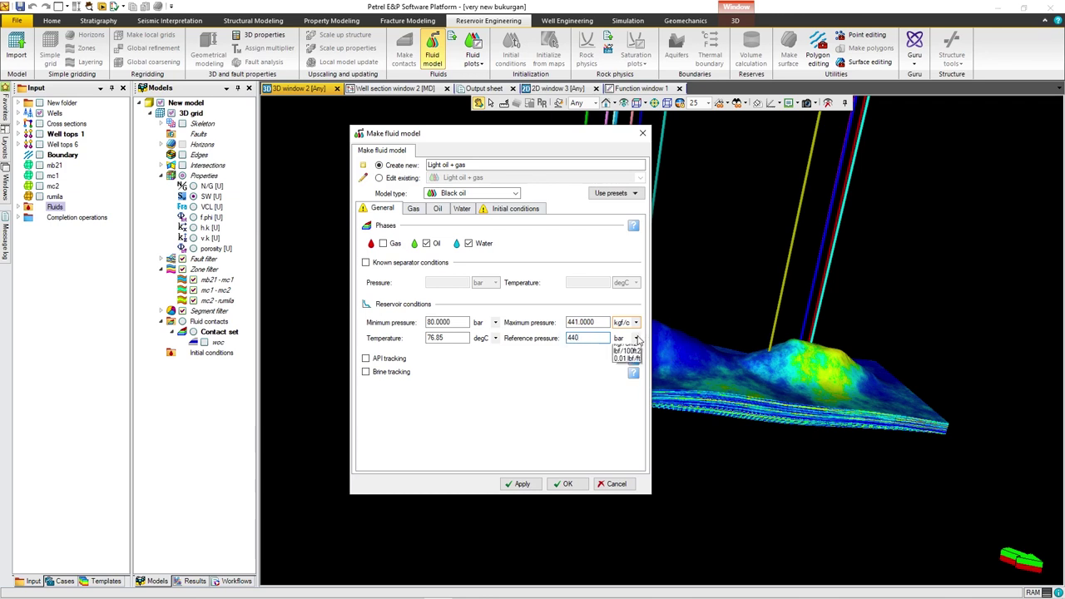
left_click(626, 423)
double_click(599, 339)
type("4")
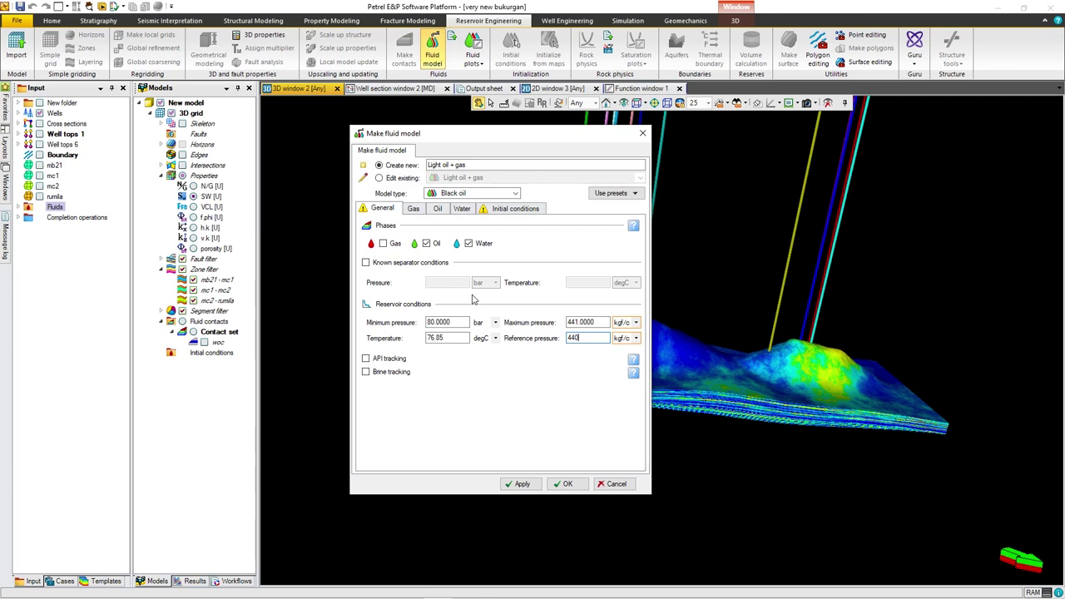
Enter a minimum reservoir pressure of 139 bar and switch its unit to kgf/cm2.
left_click_drag(449, 322, 413, 329)
type("139")
left_click(494, 322)
left_click(486, 410)
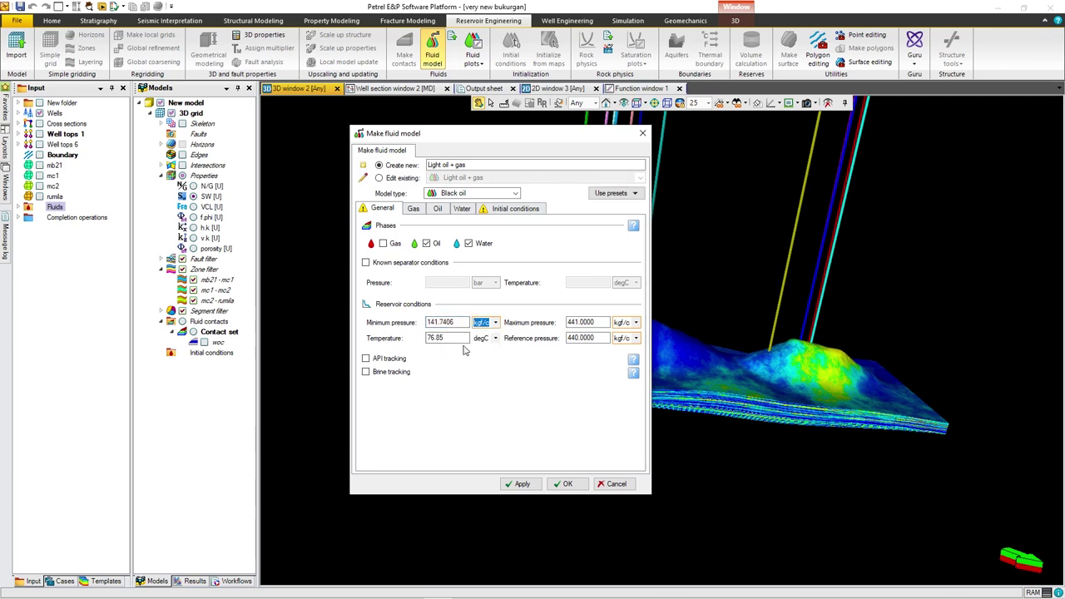
Set the minimum reservoir pressure to 139 kgf/cm2 and the reservoir temperature to 112 degC.
left_click_drag(456, 323, 402, 325)
type("139")
left_click_drag(466, 338, 423, 349)
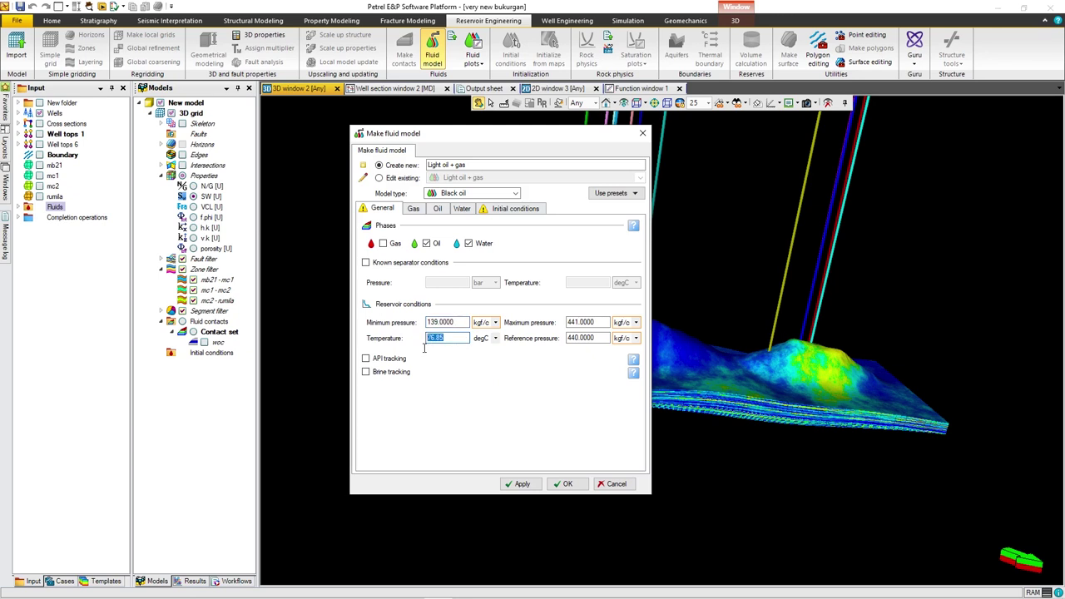
type("112")
Set the gas gravity to 0.75 sg air.
left_click(416, 210)
left_click(388, 211)
left_click(413, 210)
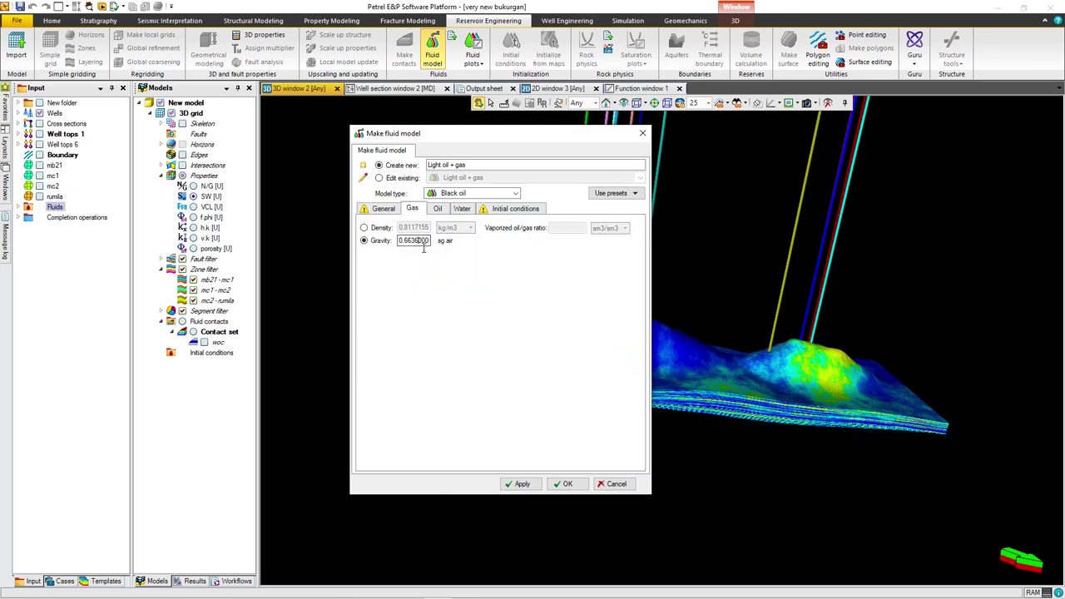
double_click(423, 241)
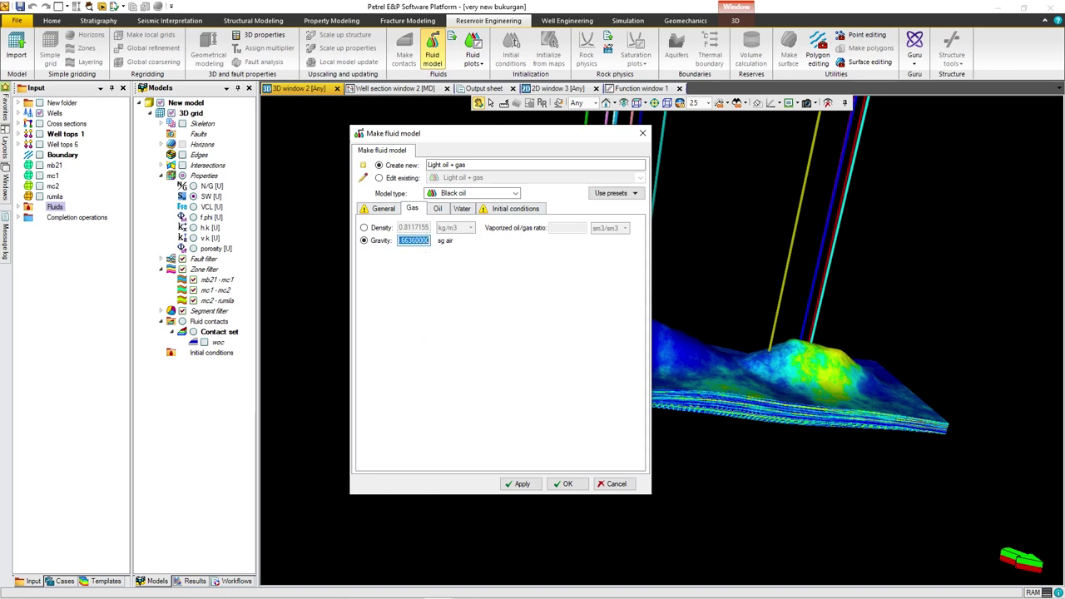
type("0.75")
Set the oil gravity to 21.6 dAPI.
left_click(437, 210)
double_click(420, 243)
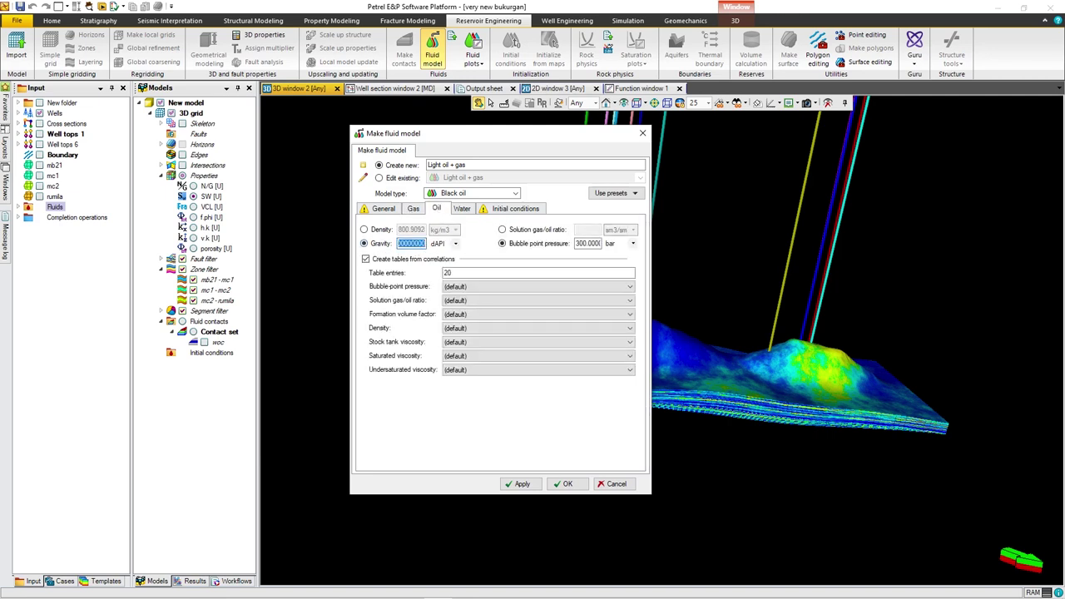
type("21.6")
Switch the oil's bubble point pressure unit to kgf/cm2 and set the value to 138.5.
left_click(588, 243)
left_click(640, 343)
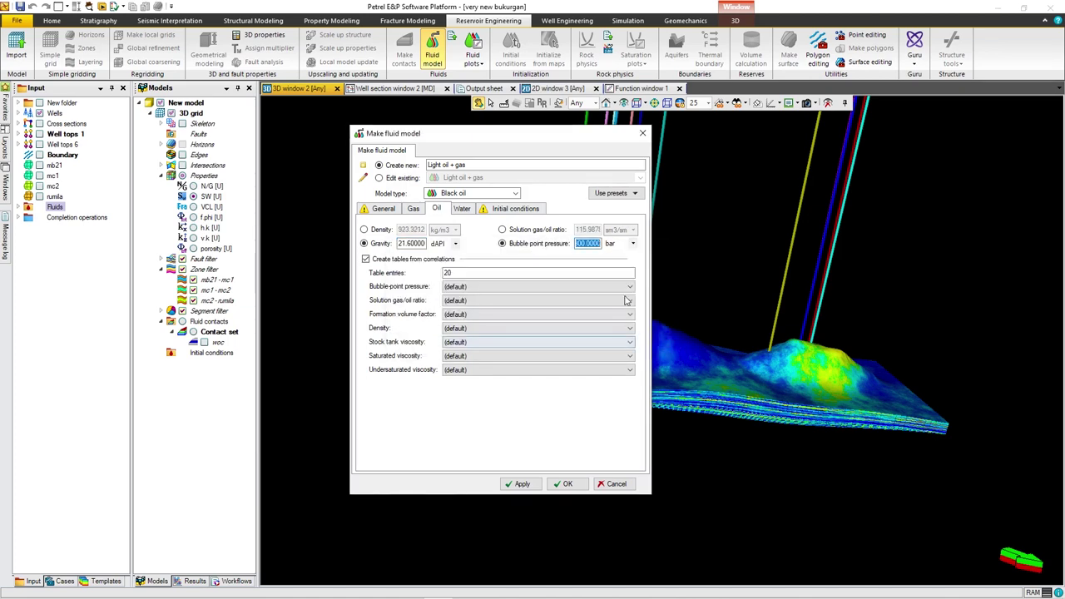
left_click(632, 243)
left_click(620, 334)
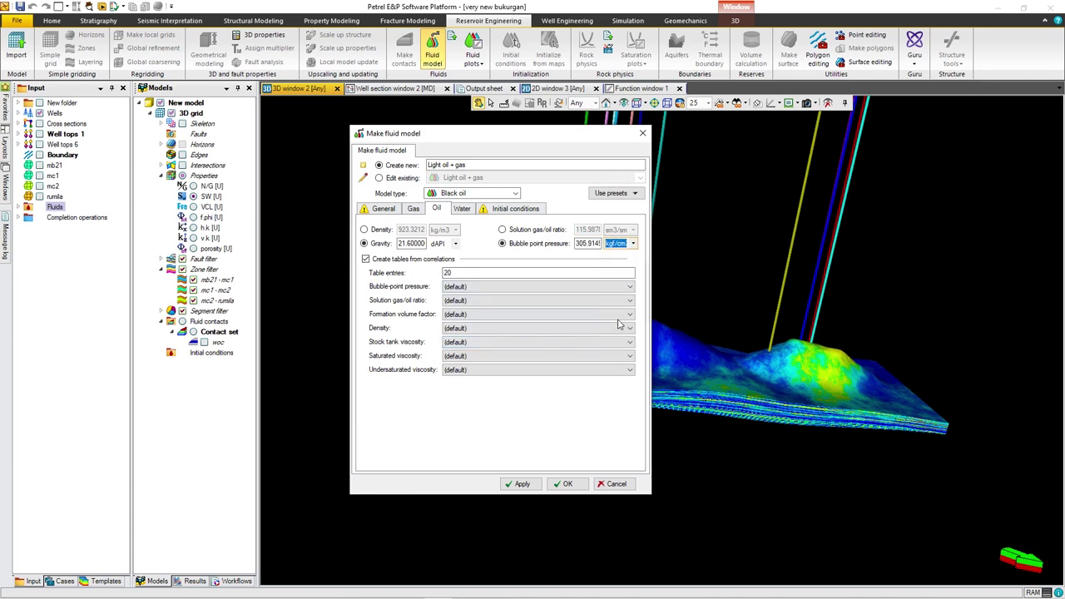
left_click(595, 245)
type("138.5")
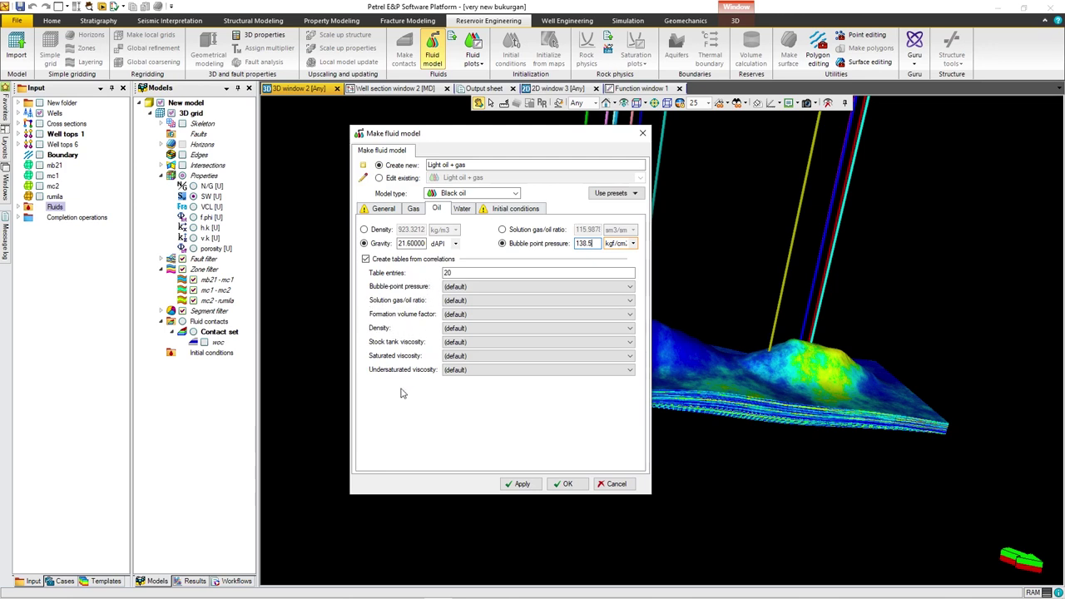
Assign Standing (1947) correlations to bubble-point pressure, solution gas/oil ratio and formation volume factor, and Standing (1977) to oil density.
left_click(469, 288)
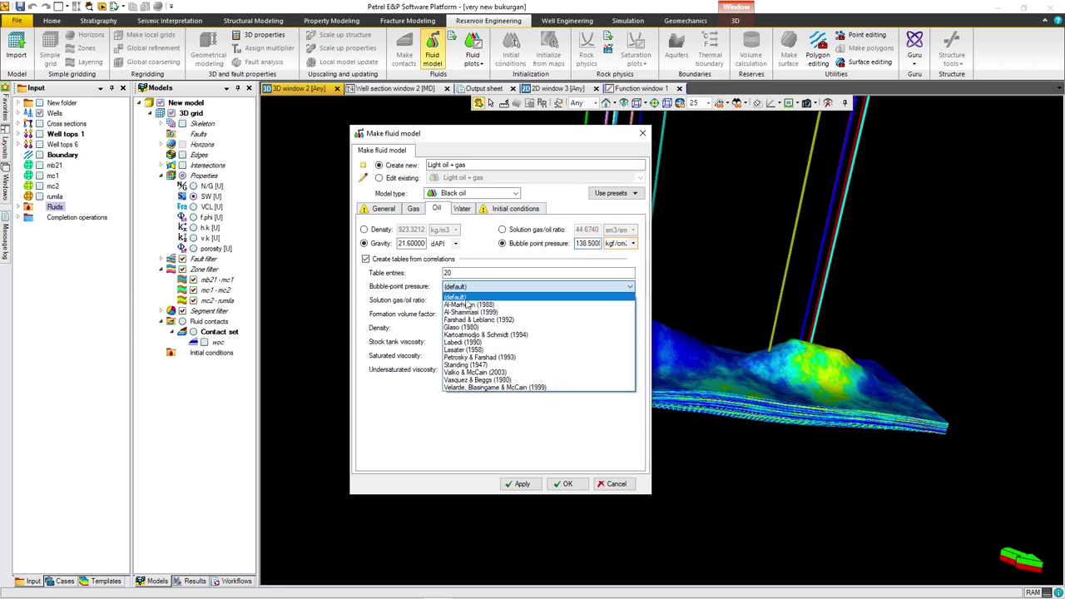
left_click(479, 366)
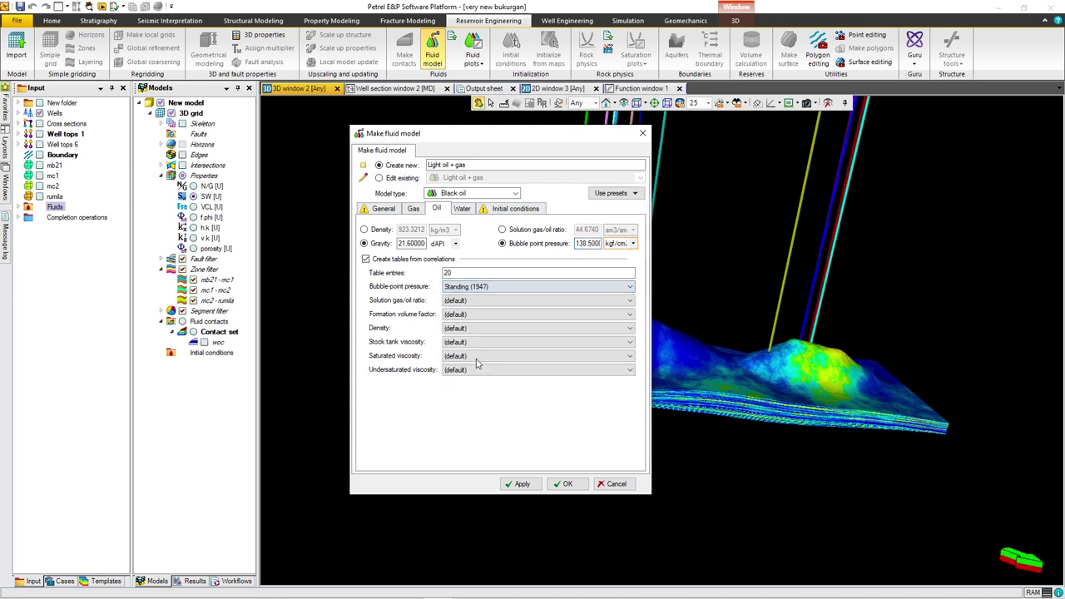
left_click(473, 301)
left_click(470, 348)
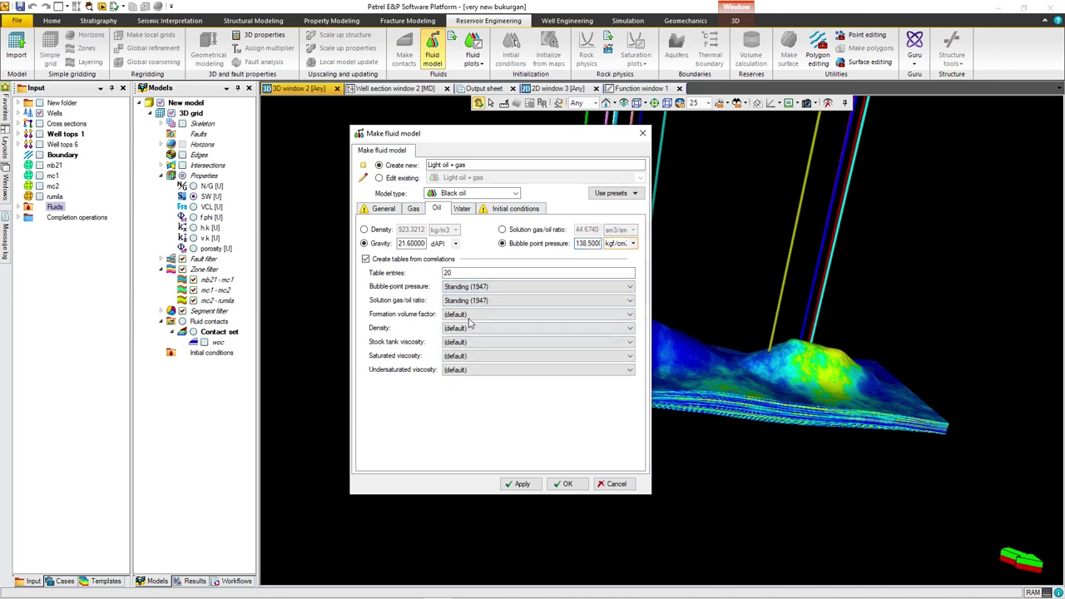
left_click(472, 315)
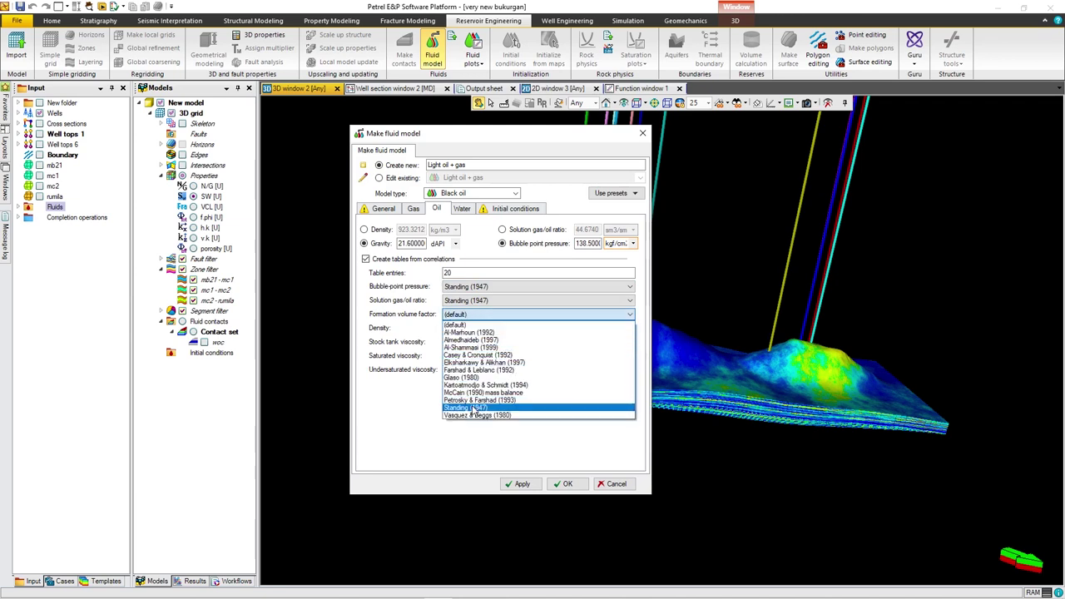
left_click(467, 407)
left_click(477, 329)
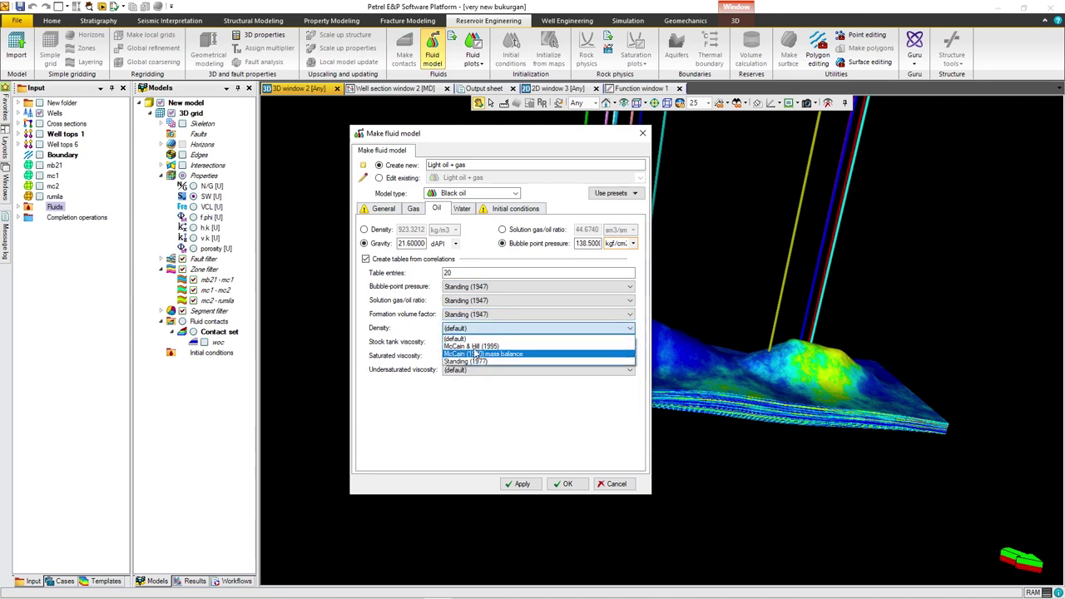
left_click(470, 361)
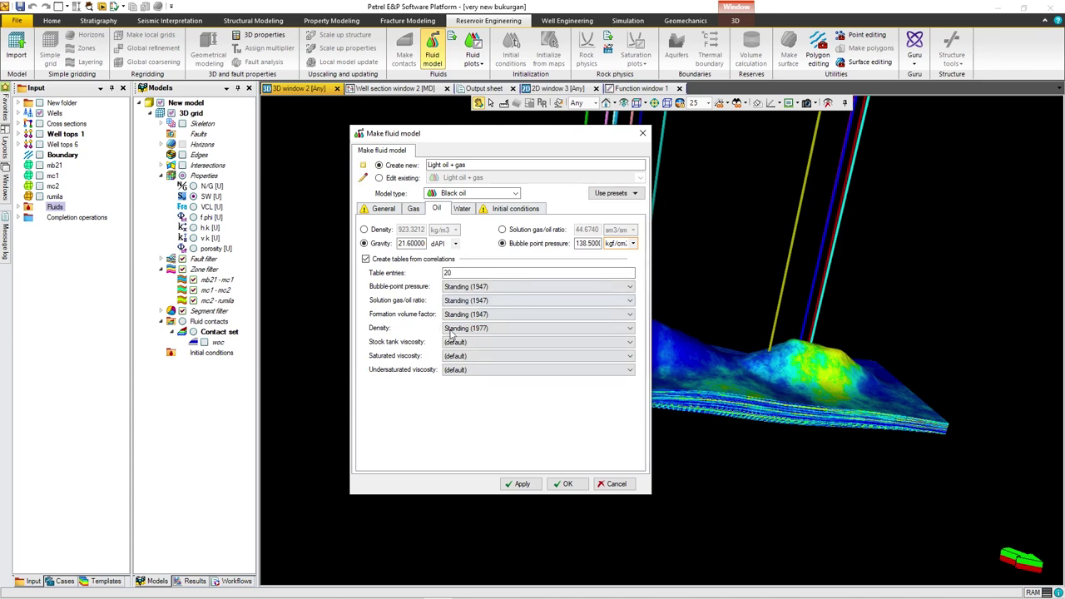
Enable the pressure of the initial condition region and set it to 440 kgf/cm2.
left_click(462, 210)
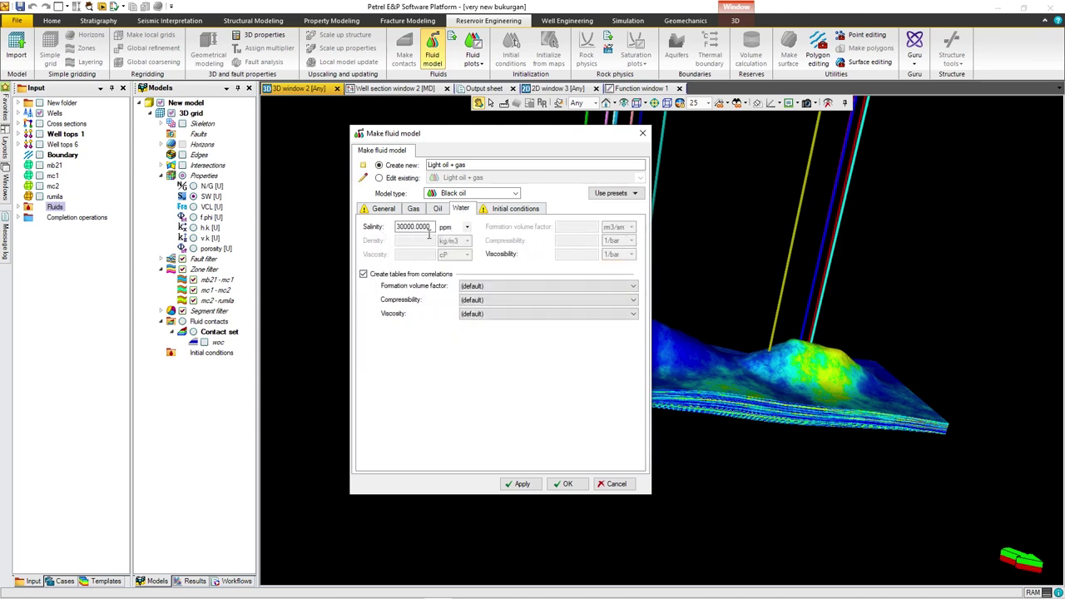
left_click(524, 209)
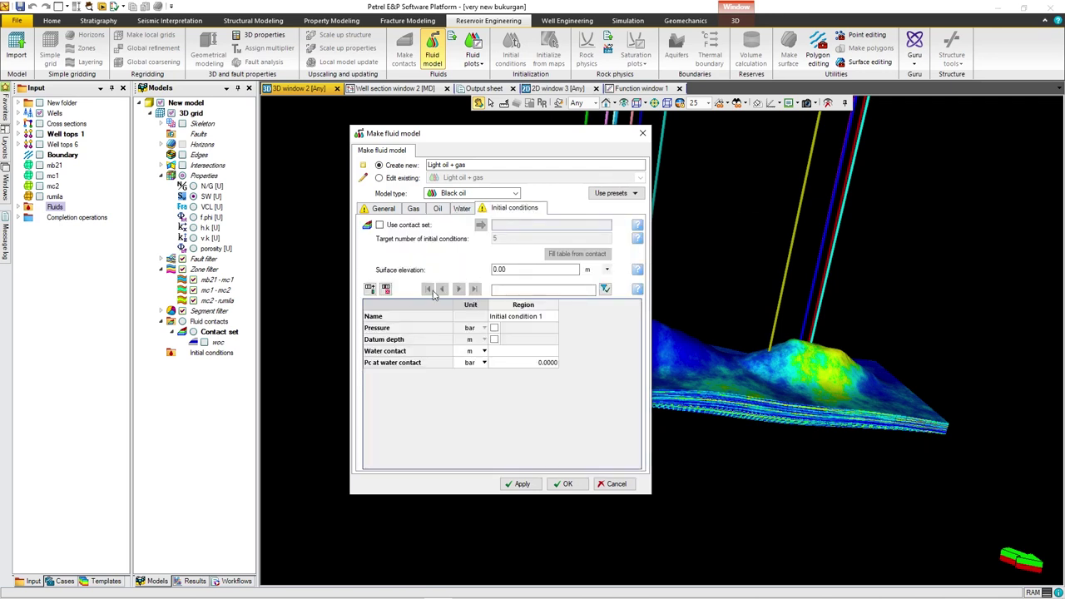
left_click(408, 340)
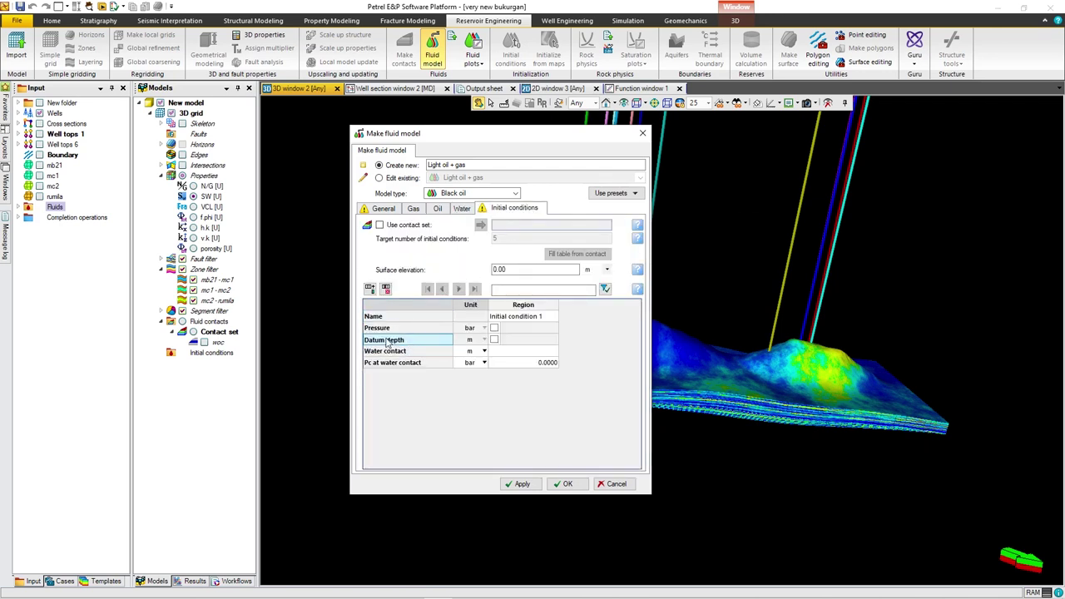
left_click(531, 348)
left_click(494, 328)
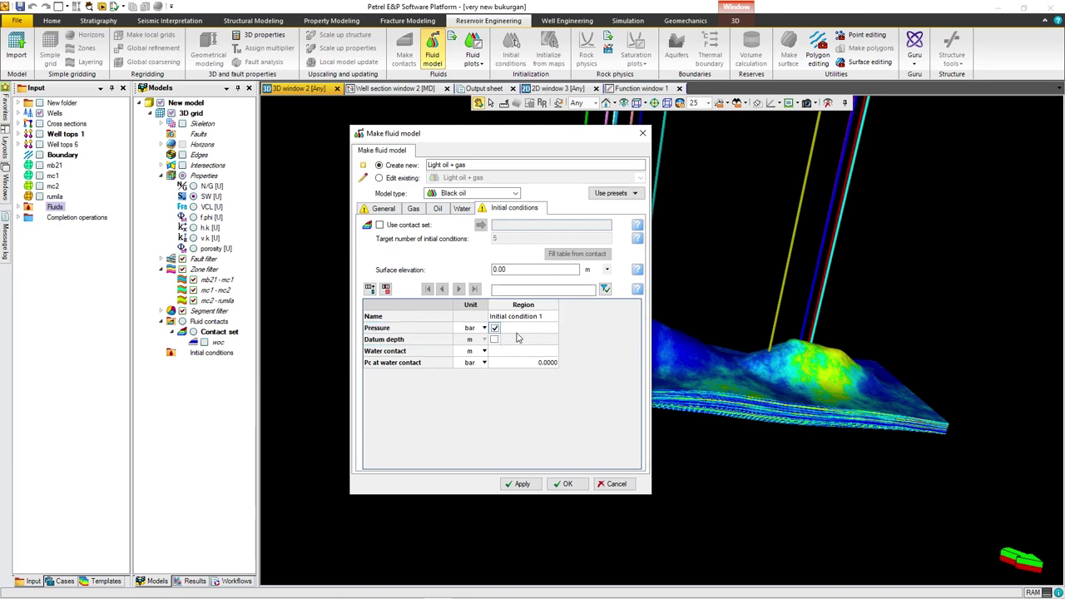
left_click(483, 328)
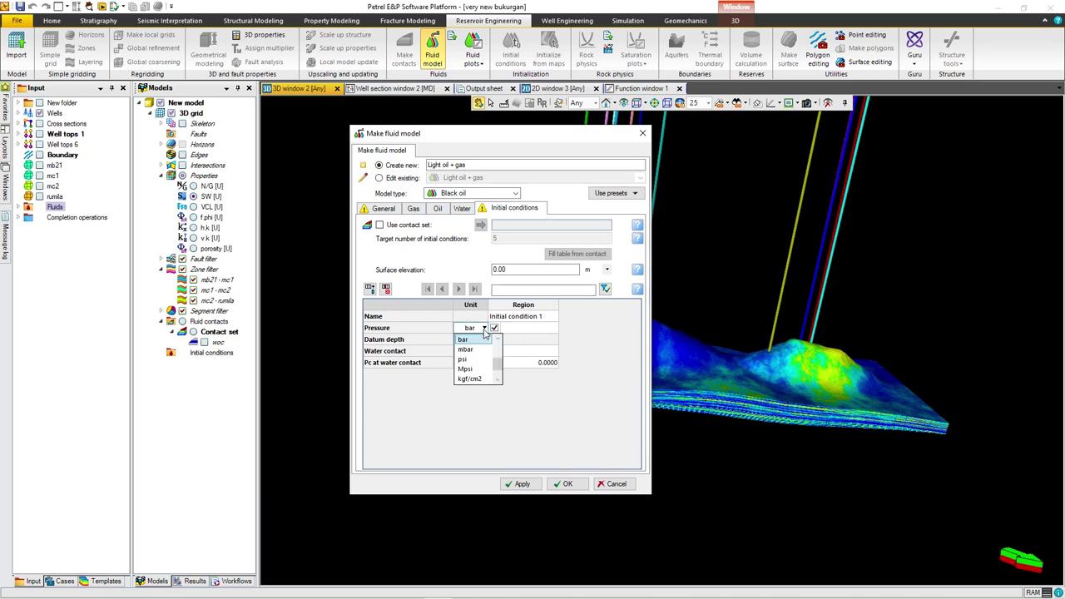
left_click(468, 378)
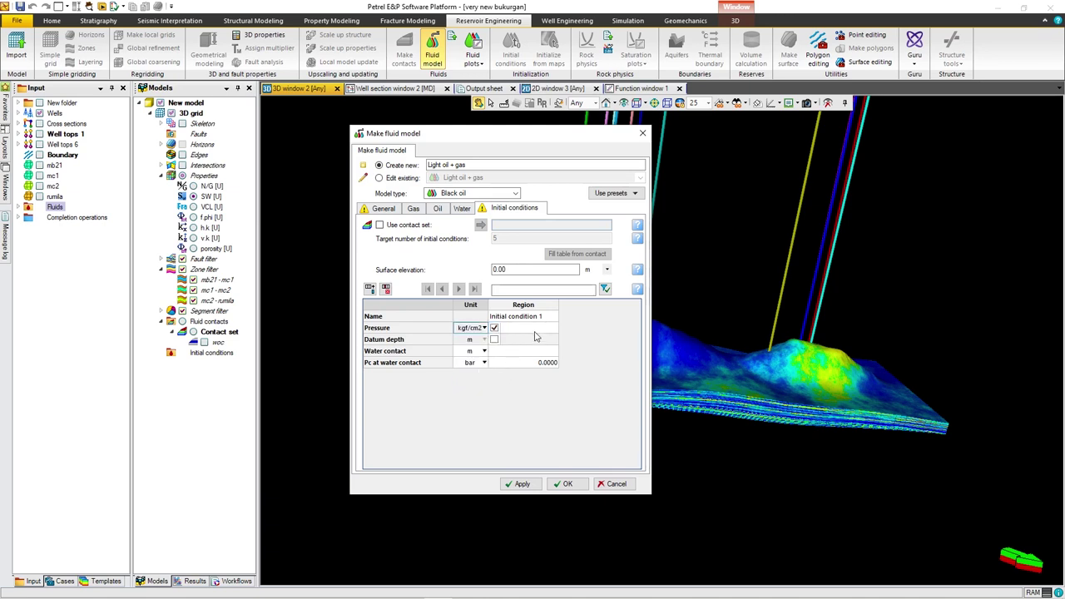
left_click(520, 330)
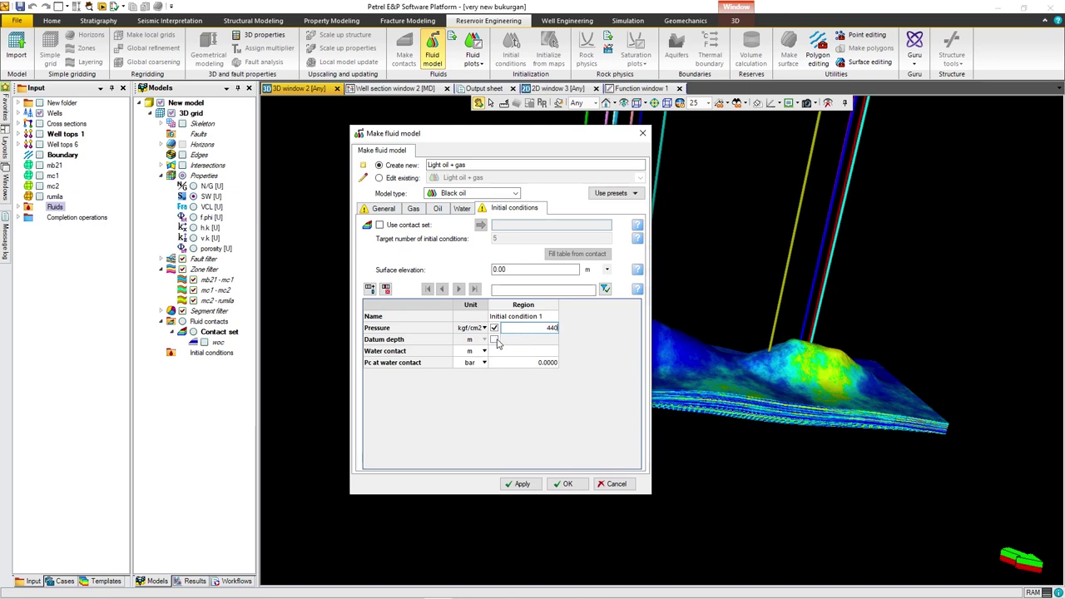
Enable the datum depth at -3000 m and set the water contact to -3875 m for the initial condition.
left_click(494, 339)
left_click(527, 341)
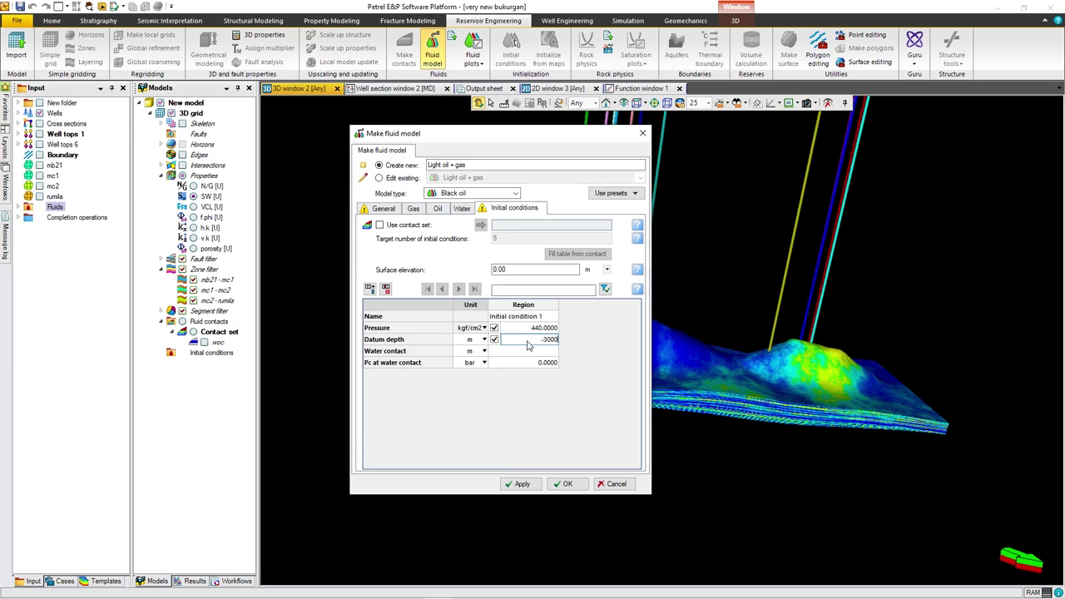
type("-3000")
left_click(546, 351)
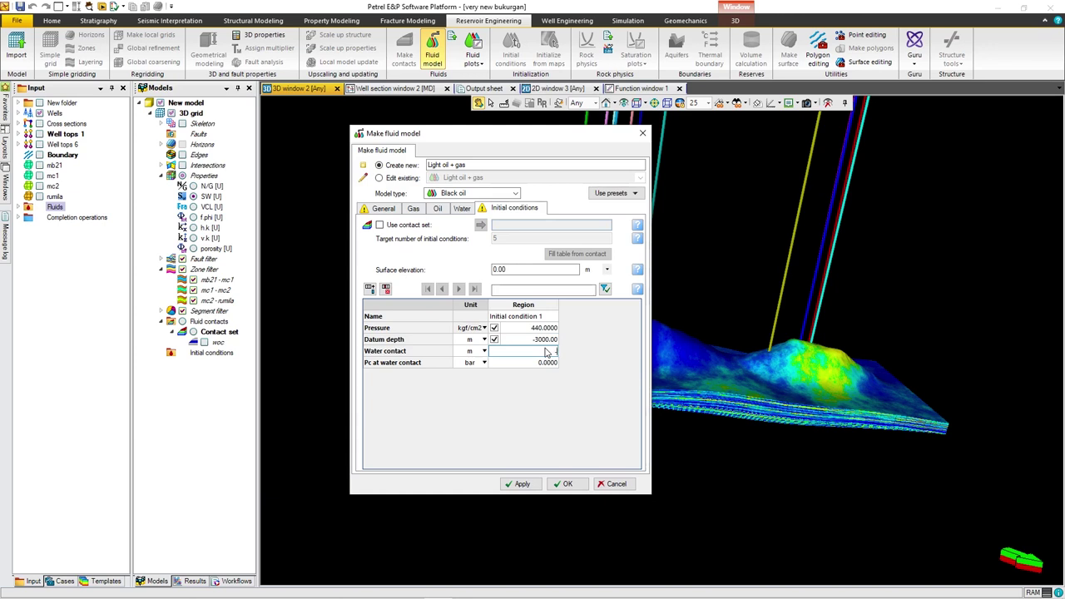
type("-330")
Check the gas, oil, water and initial condition settings and try to apply the fluid model.
left_click(414, 208)
left_click(435, 208)
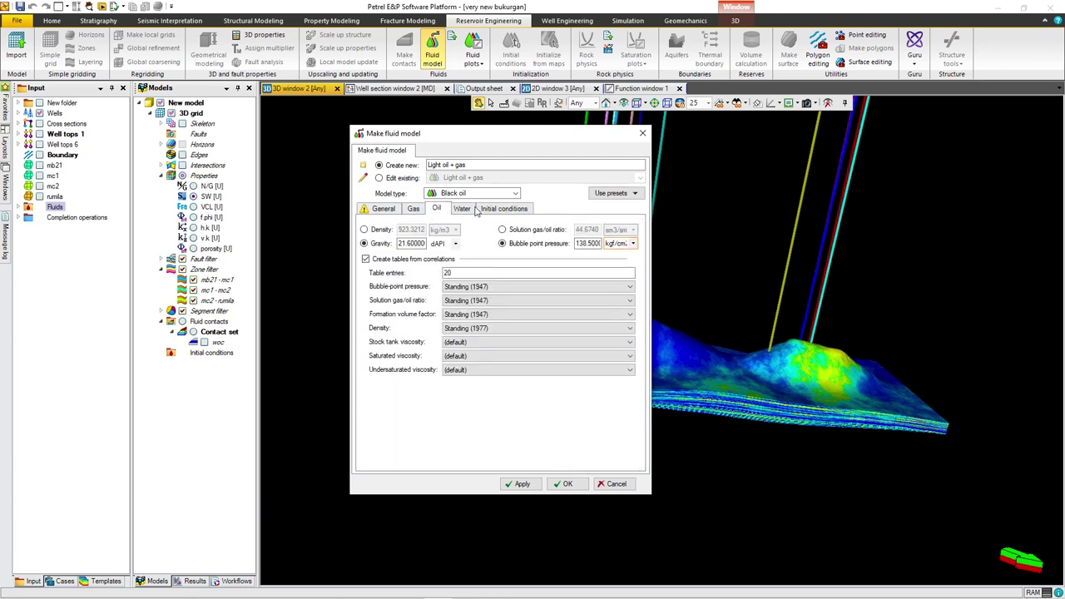
left_click(465, 209)
left_click(491, 209)
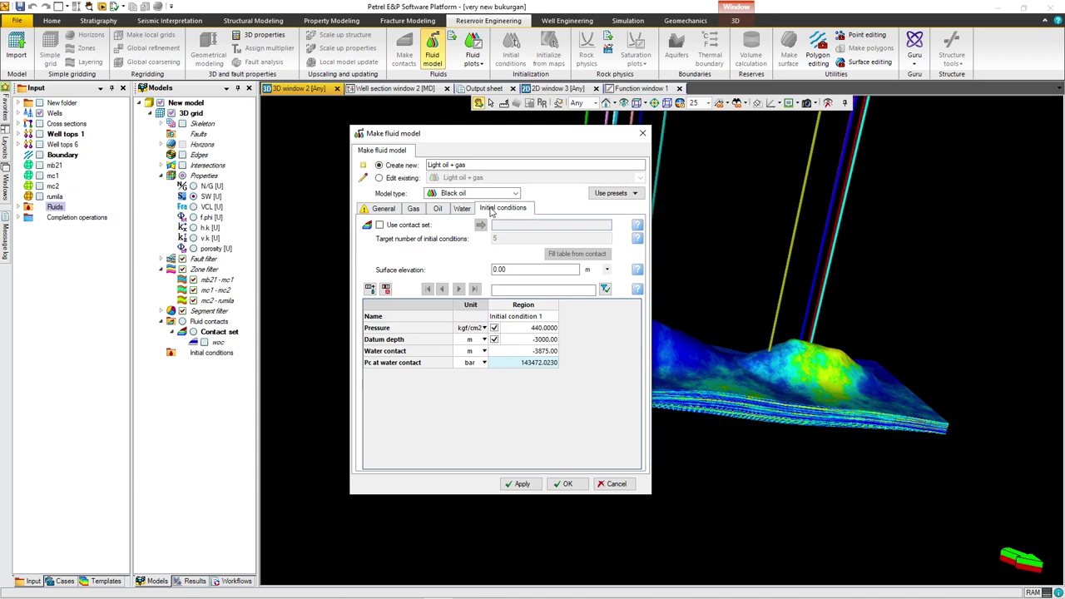
left_click(509, 484)
left_click(586, 324)
Convert the minimum, maximum and reference reservoir pressures to bar.
left_click(382, 208)
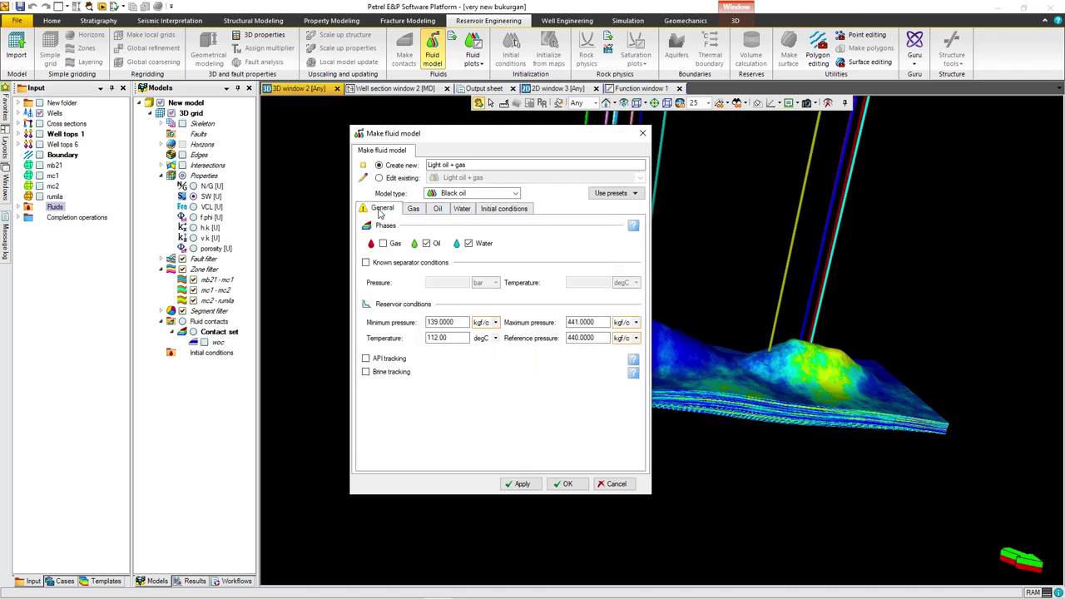
left_click(496, 323)
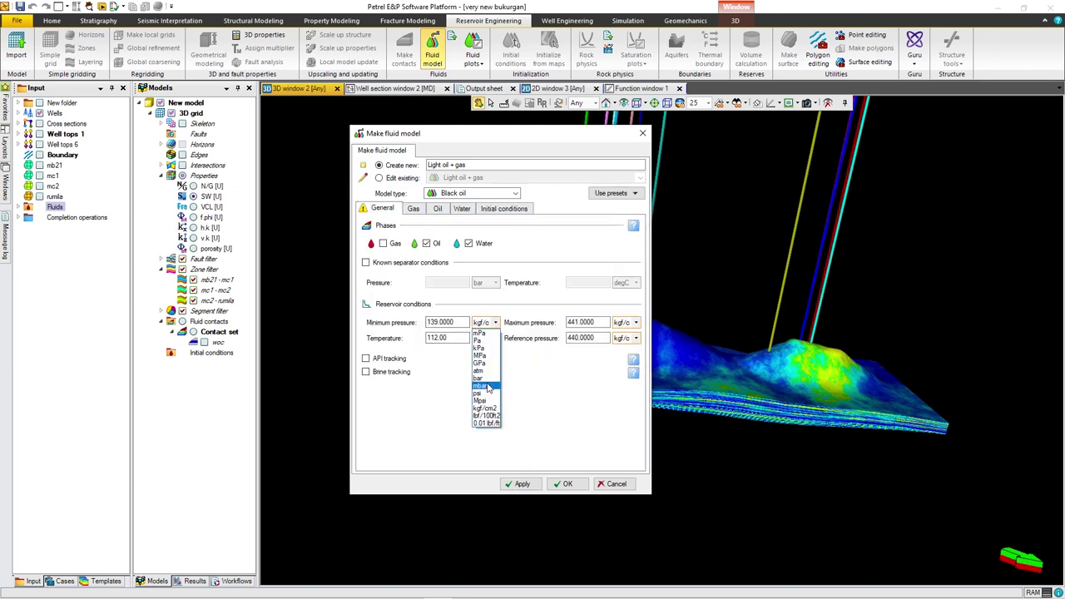
left_click(486, 380)
left_click(635, 323)
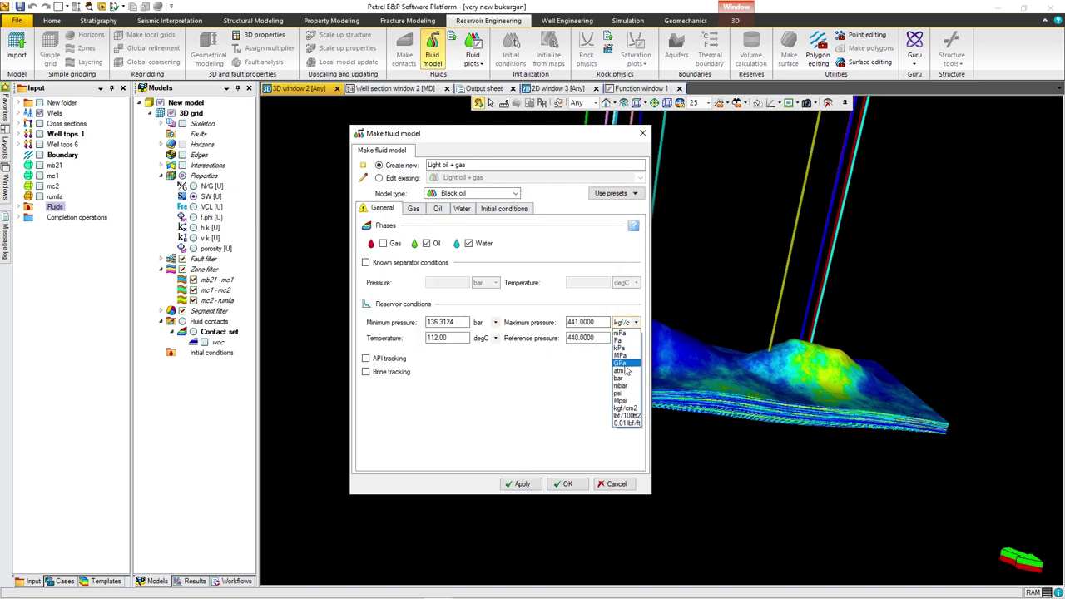
left_click(619, 378)
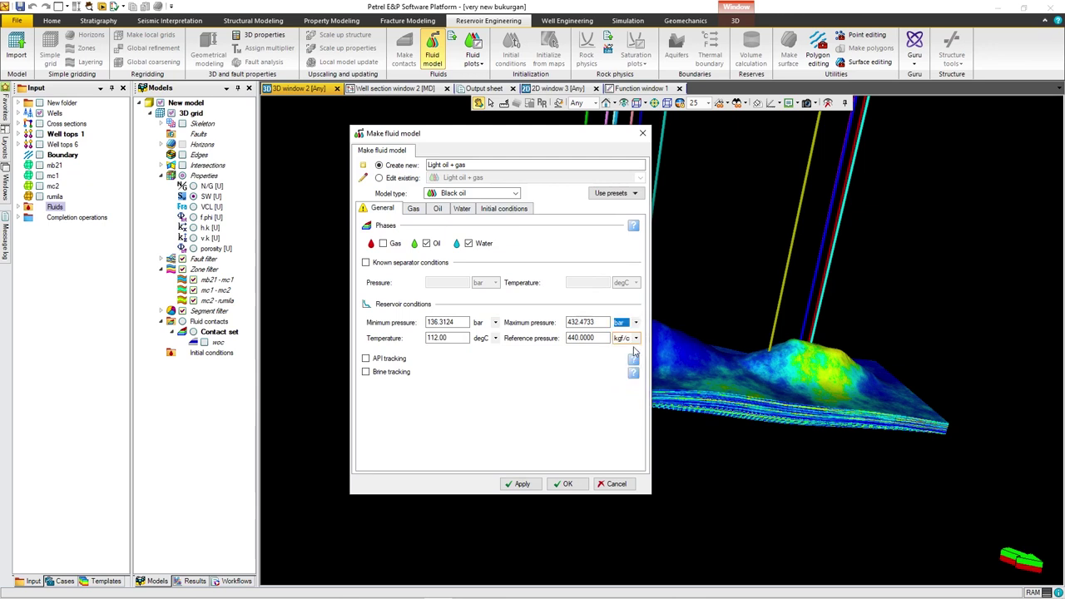
left_click(636, 338)
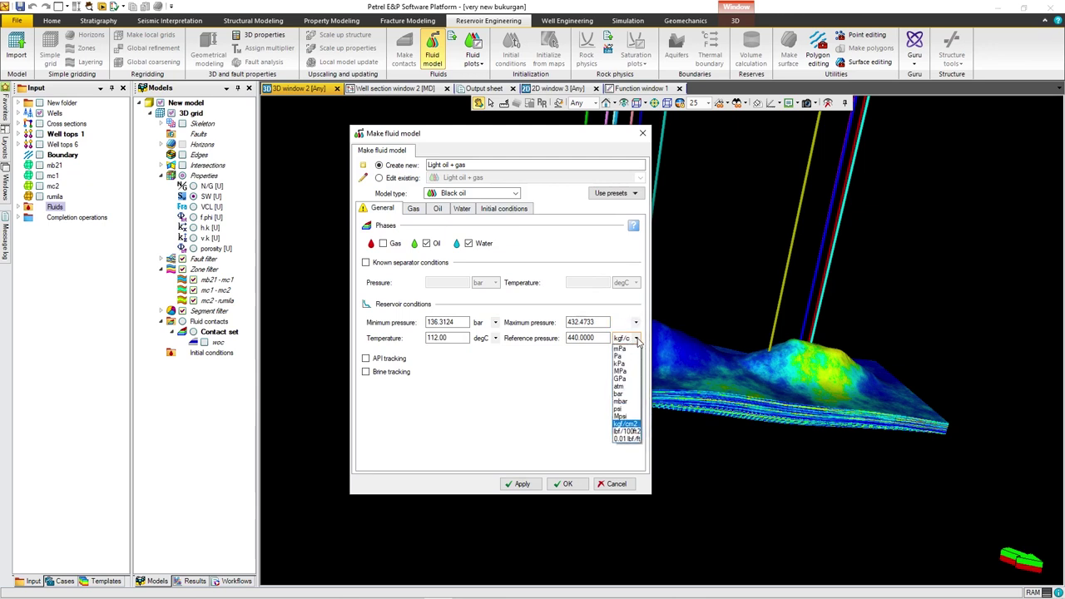
left_click(618, 394)
Recheck the reservoir and gas settings and convert the oil's bubble point pressure to bar.
left_click(436, 209)
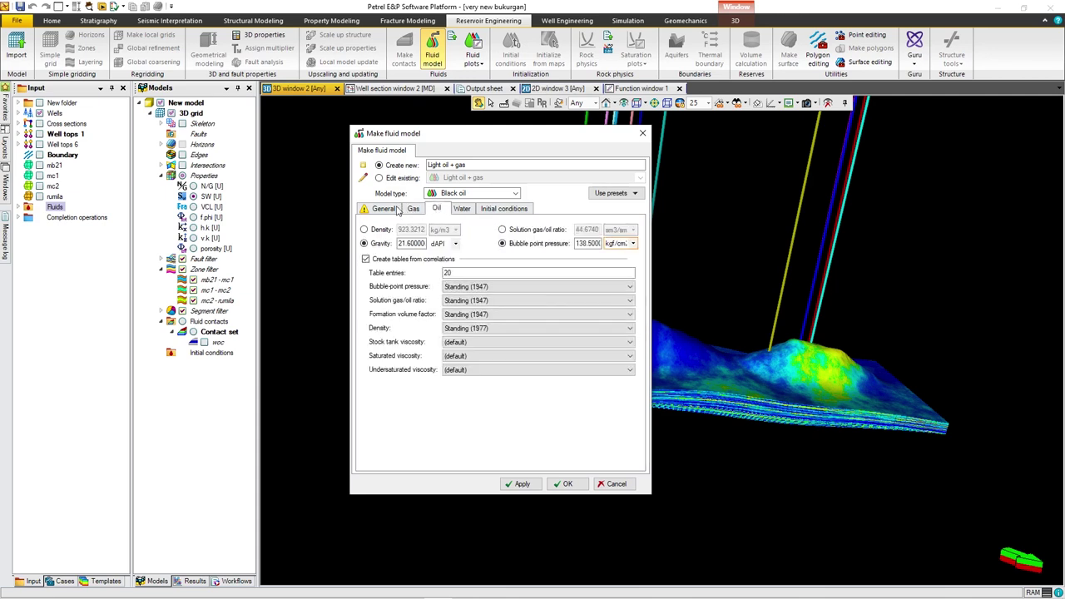
left_click(382, 209)
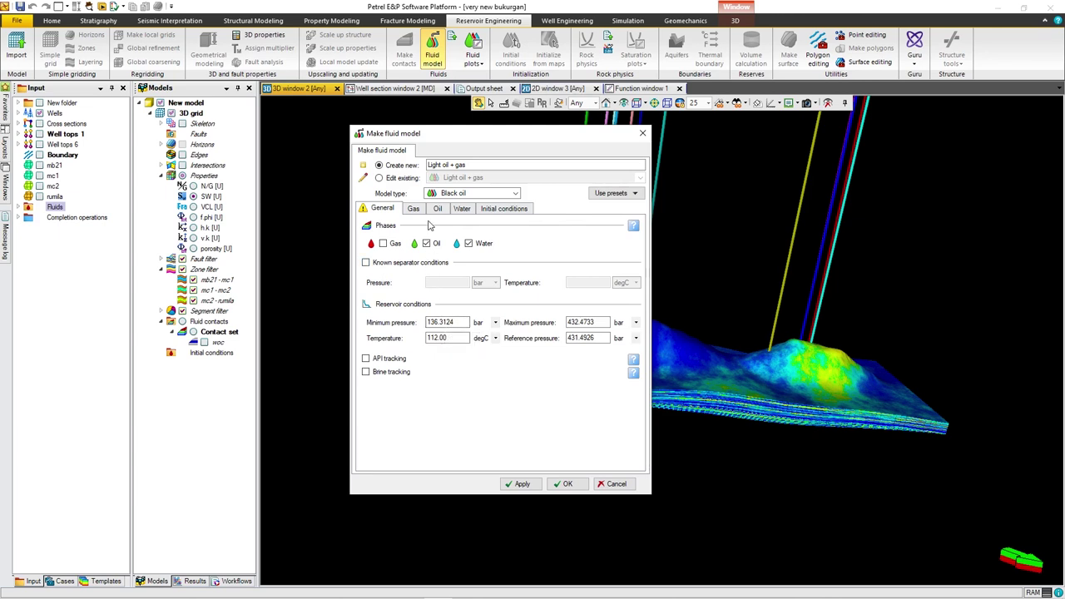
left_click(441, 321)
left_click(413, 209)
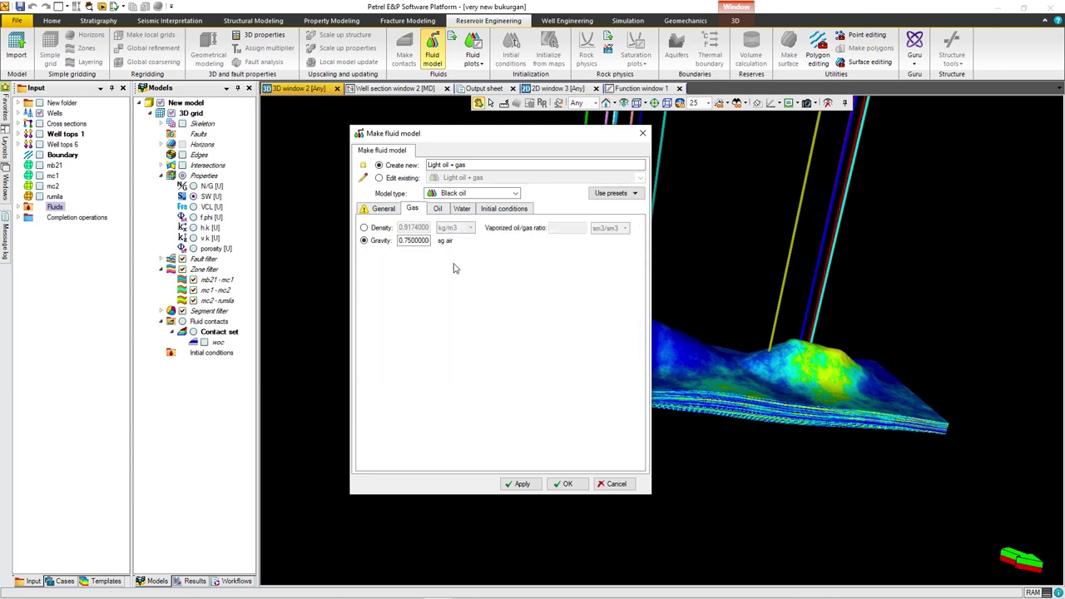
left_click(439, 208)
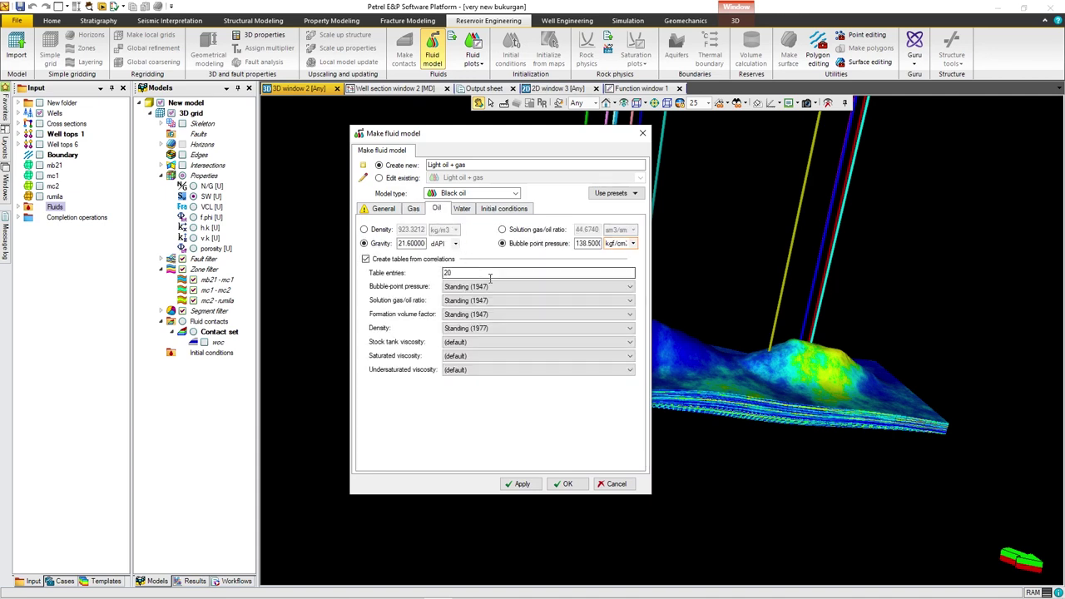
left_click(632, 243)
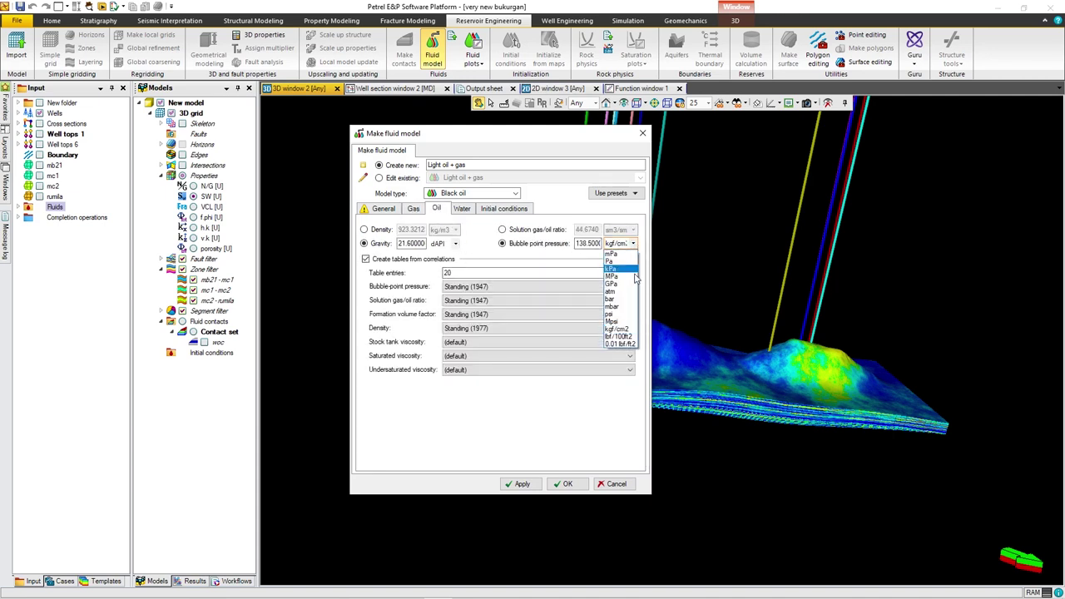
left_click(617, 315)
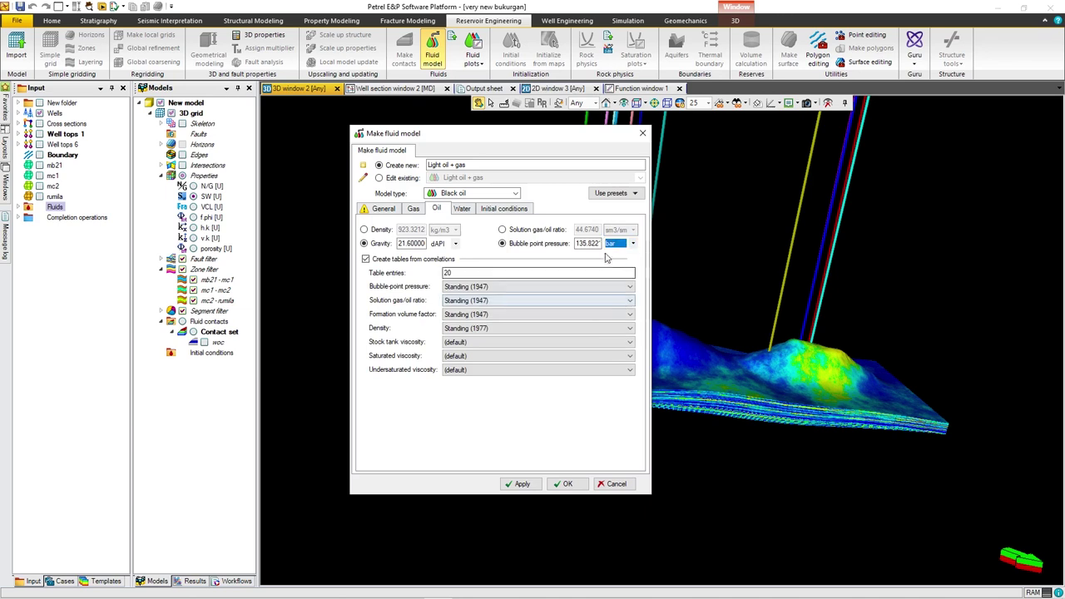
Convert the initial condition's pressure to bar and try to apply the fluid model.
left_click(461, 209)
left_click(489, 210)
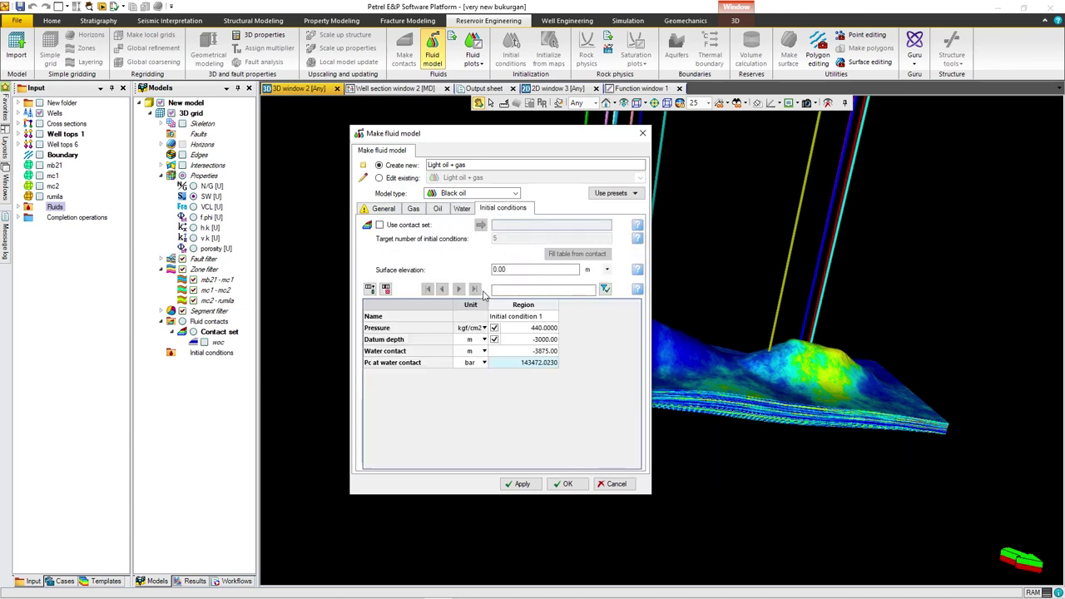
left_click(483, 328)
scroll(472, 361, "up", 5)
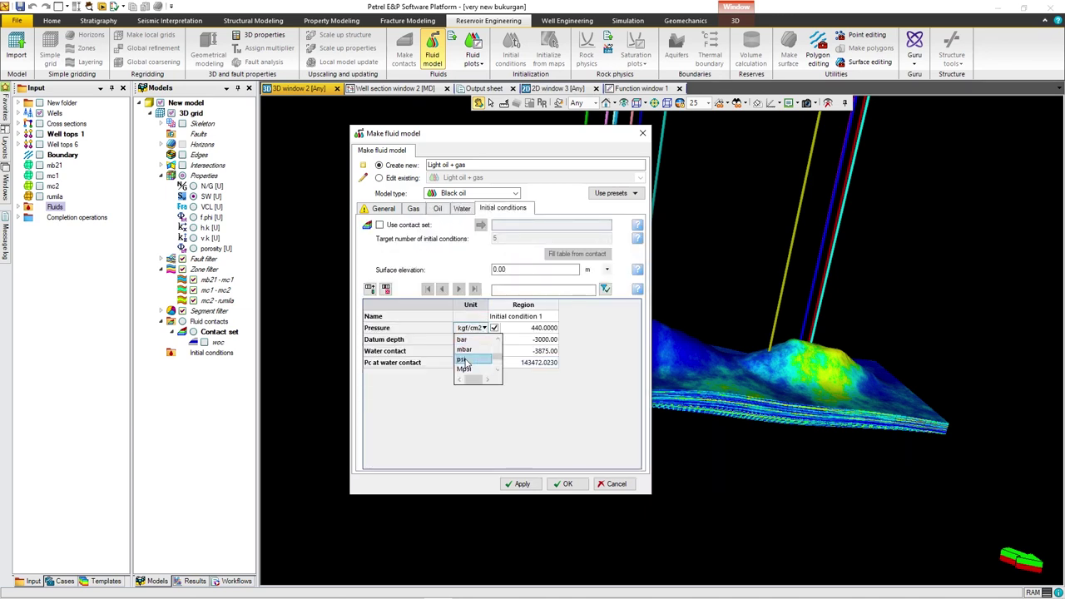
scroll(464, 363, "down", 1)
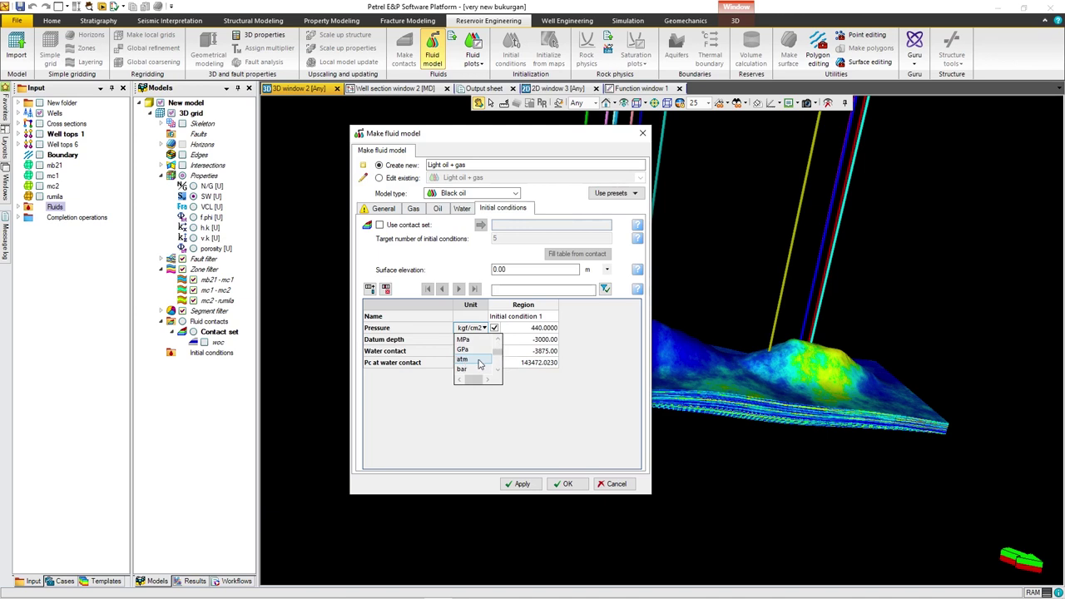
left_click(464, 369)
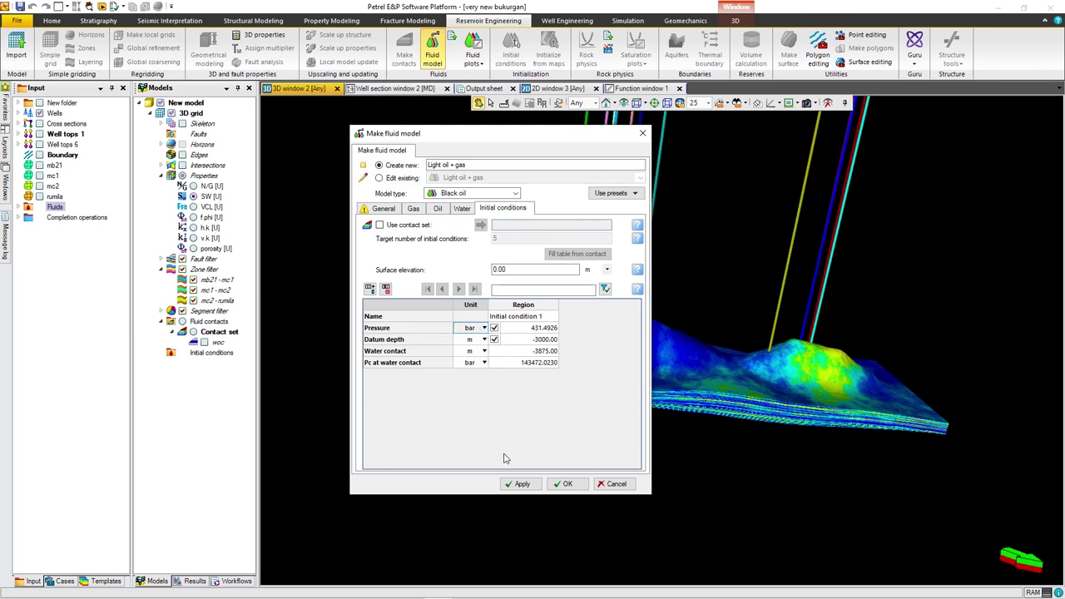
left_click(519, 483)
left_click(585, 325)
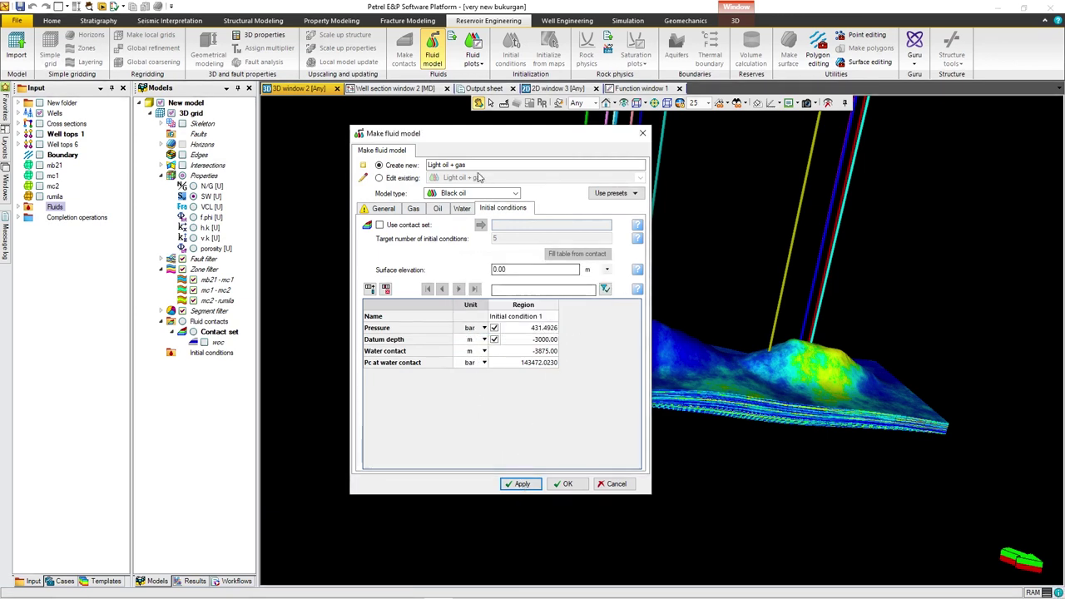
Check the existing models in the Fluids folder and name the new fluid model "Light oil + gas2".
left_click(481, 166)
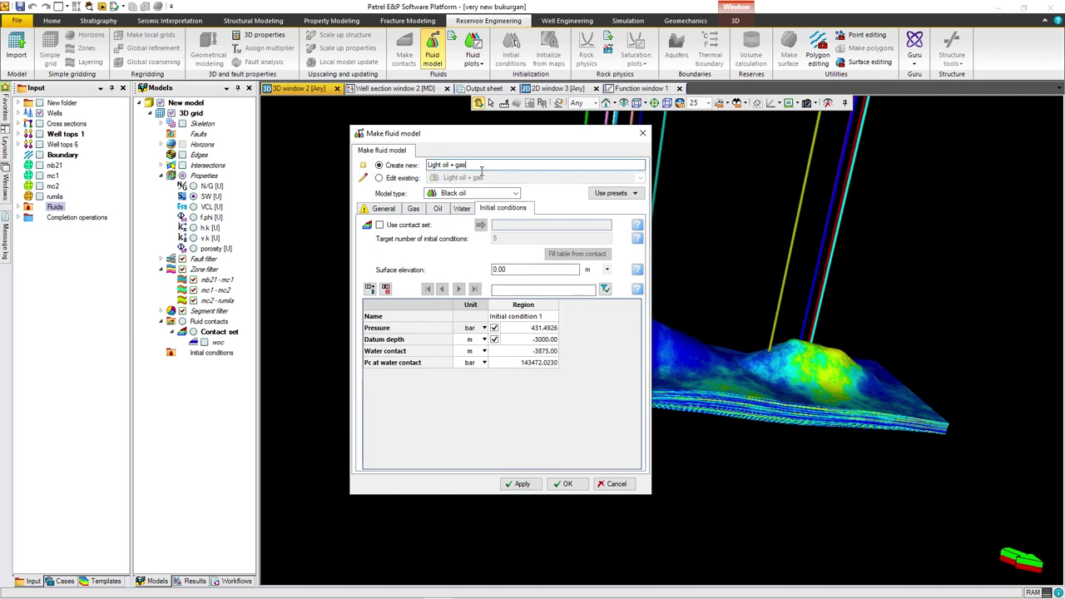
left_click(18, 207)
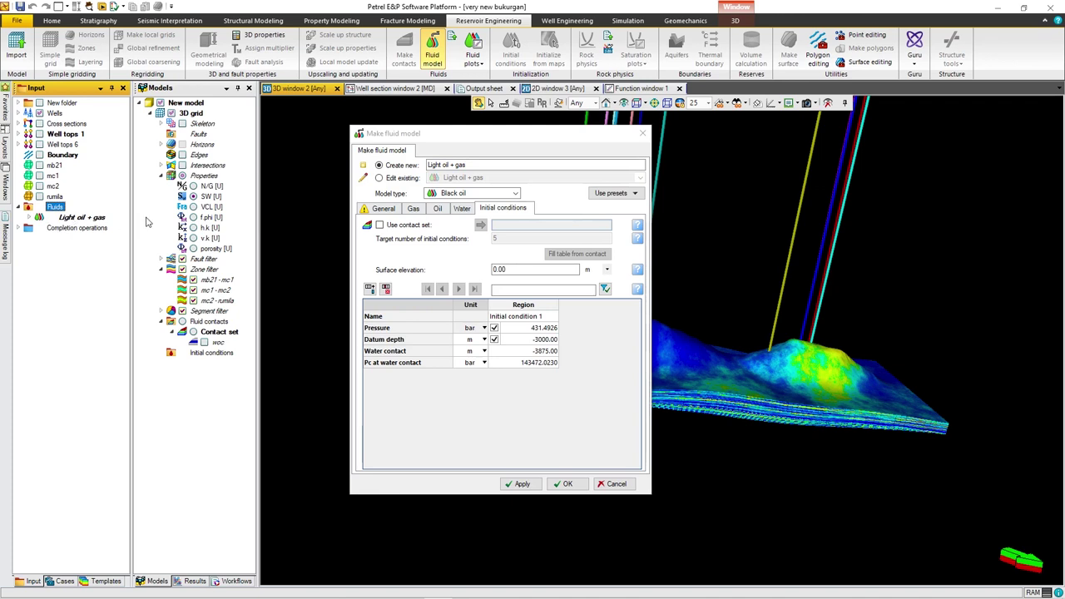
left_click(496, 169)
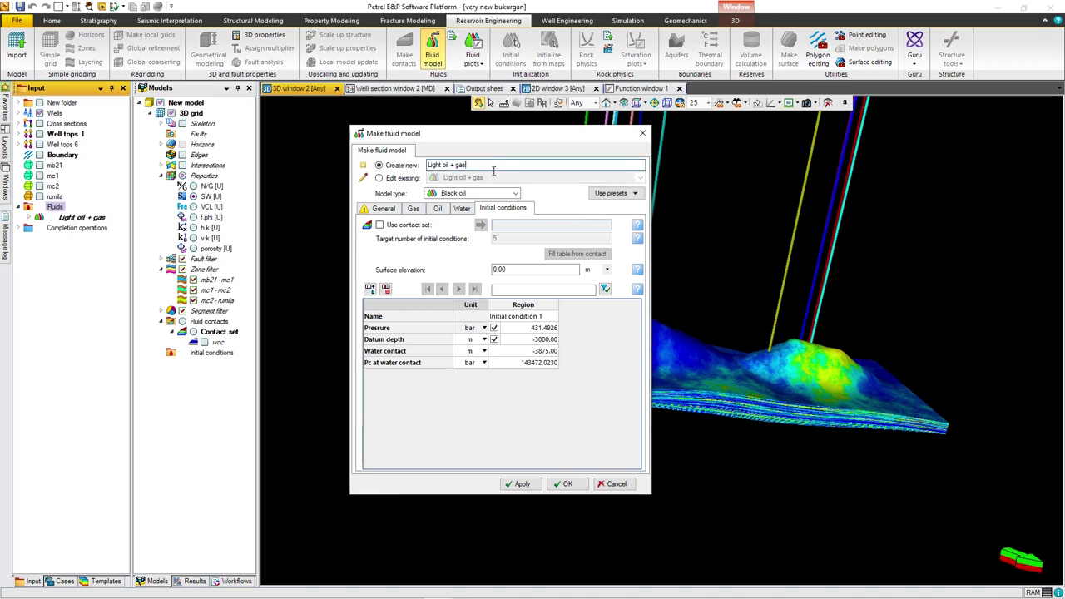
type("2")
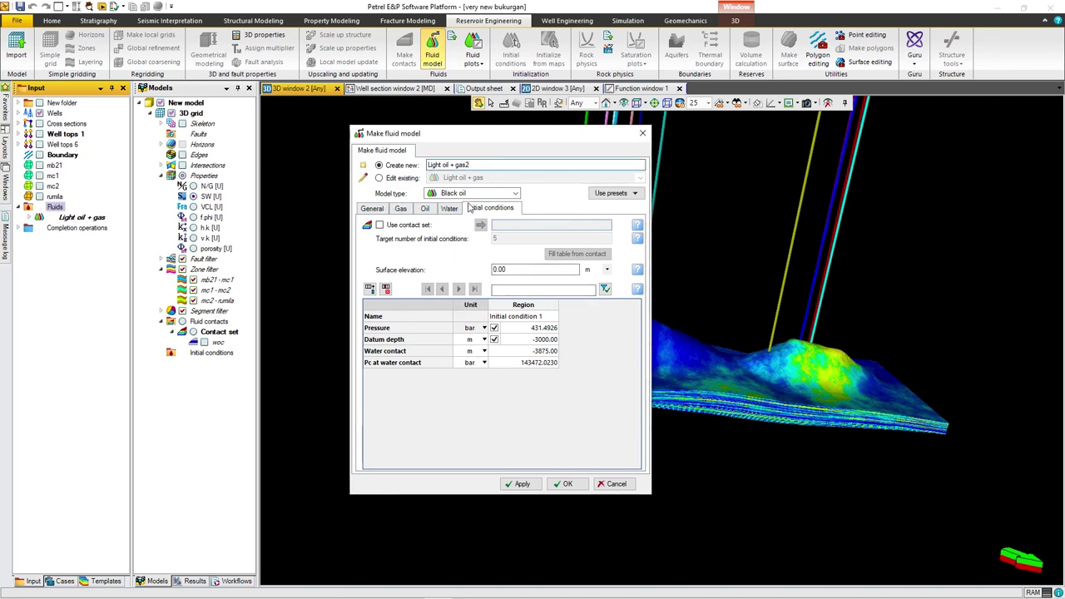
Recheck the gas and oil settings and convert the minimum and maximum reservoir pressures to kgf/cm2.
left_click(372, 209)
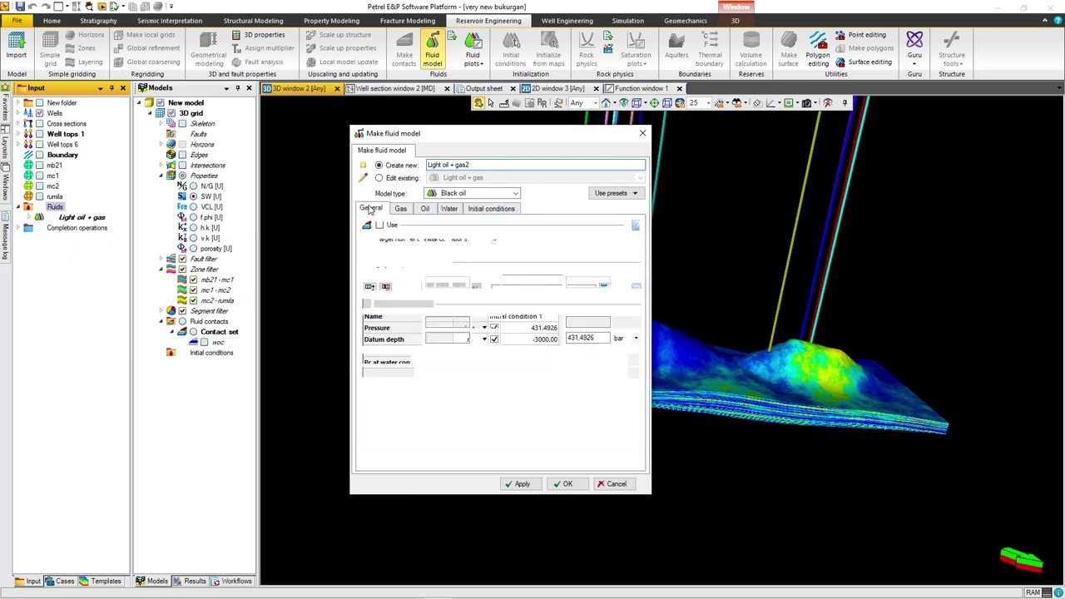
left_click(405, 211)
left_click(425, 209)
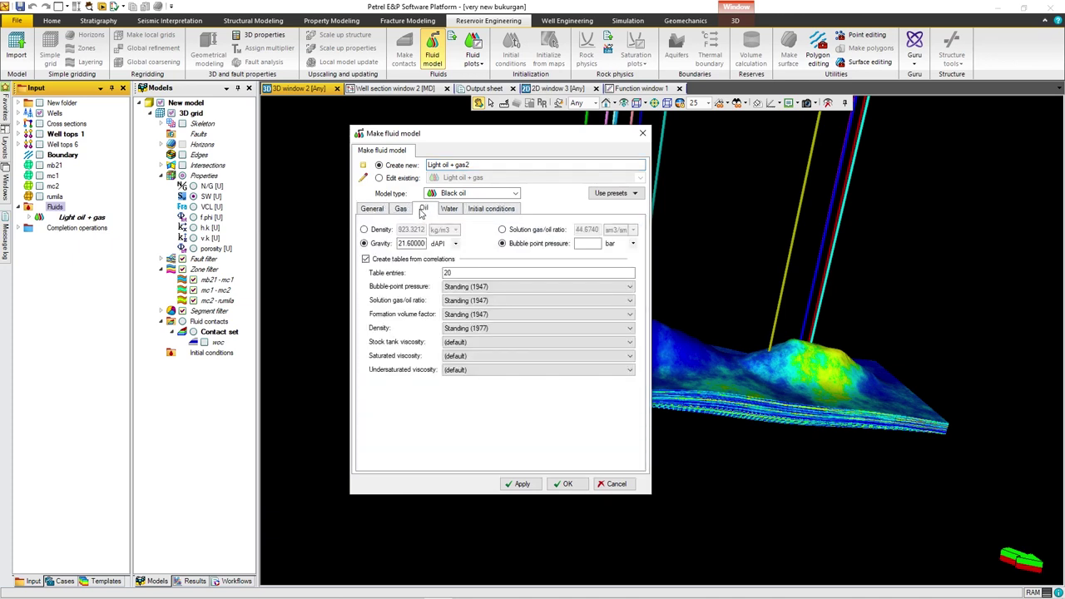
left_click(400, 209)
left_click(372, 209)
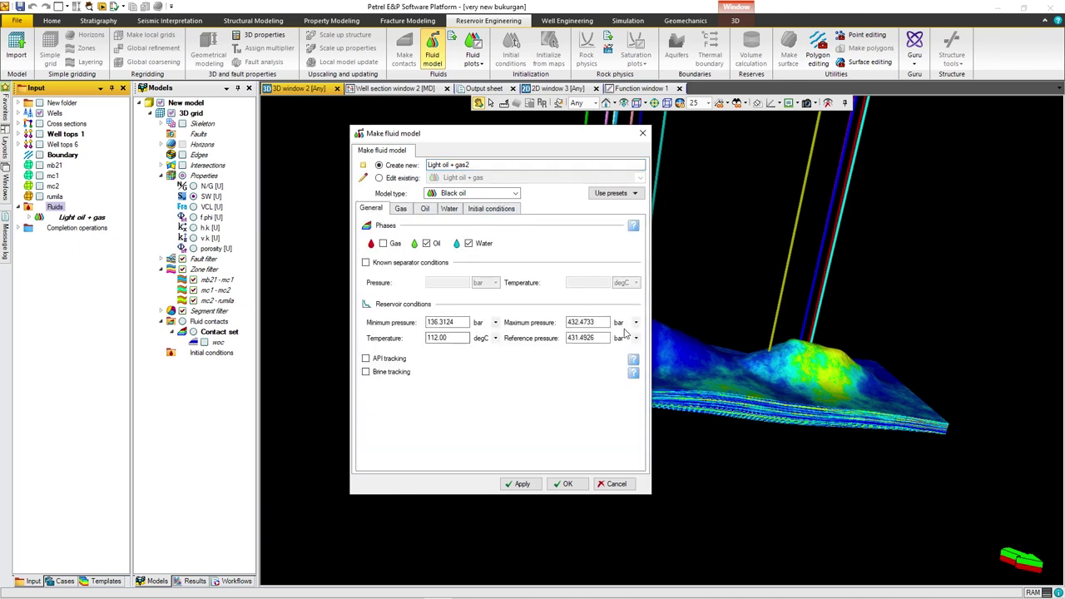
left_click(495, 322)
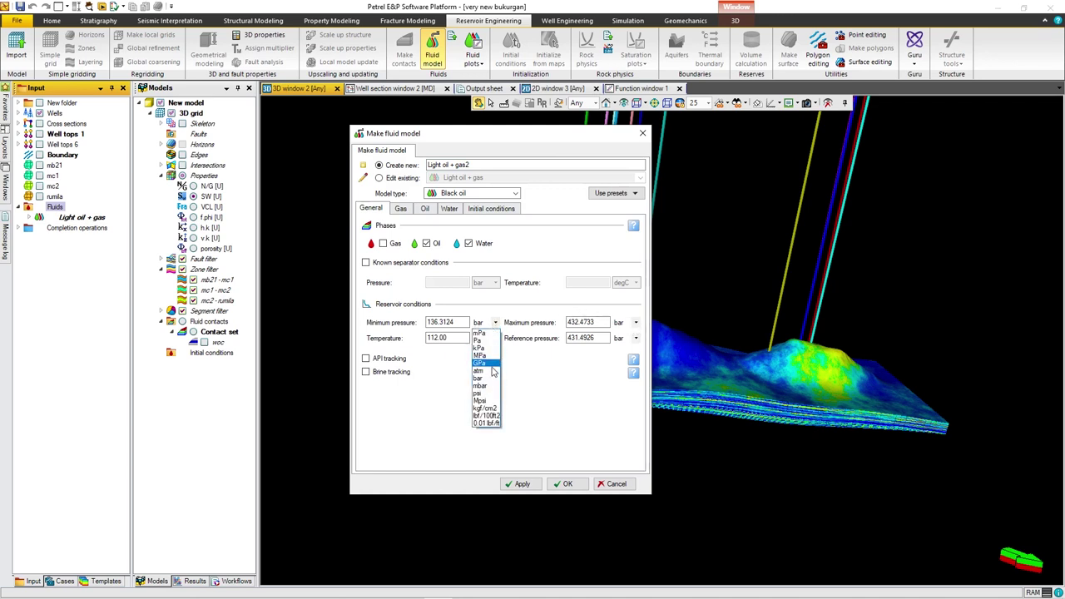
left_click(484, 408)
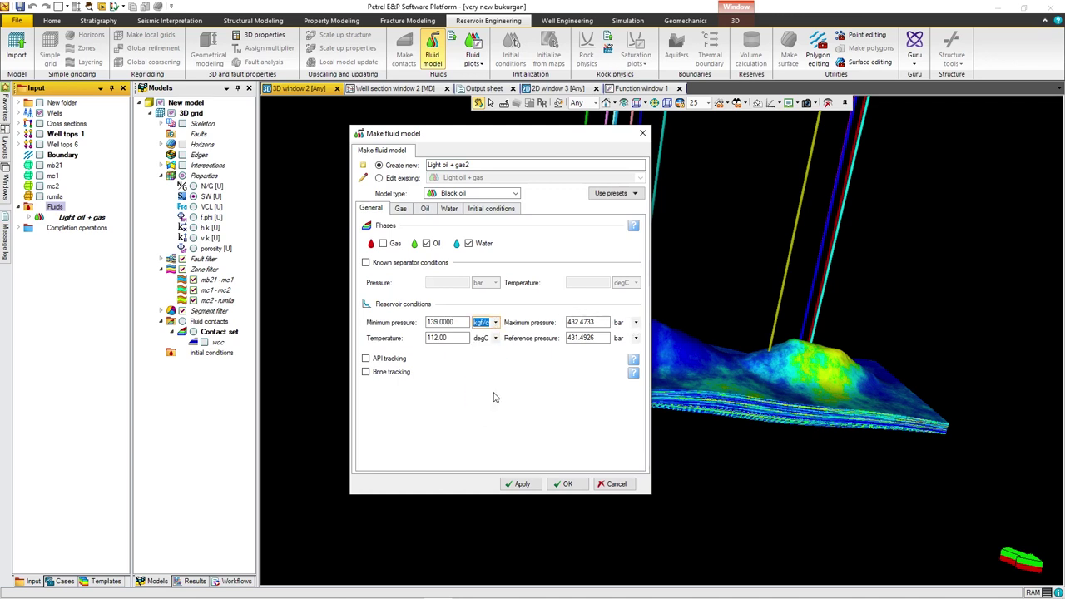
left_click(635, 322)
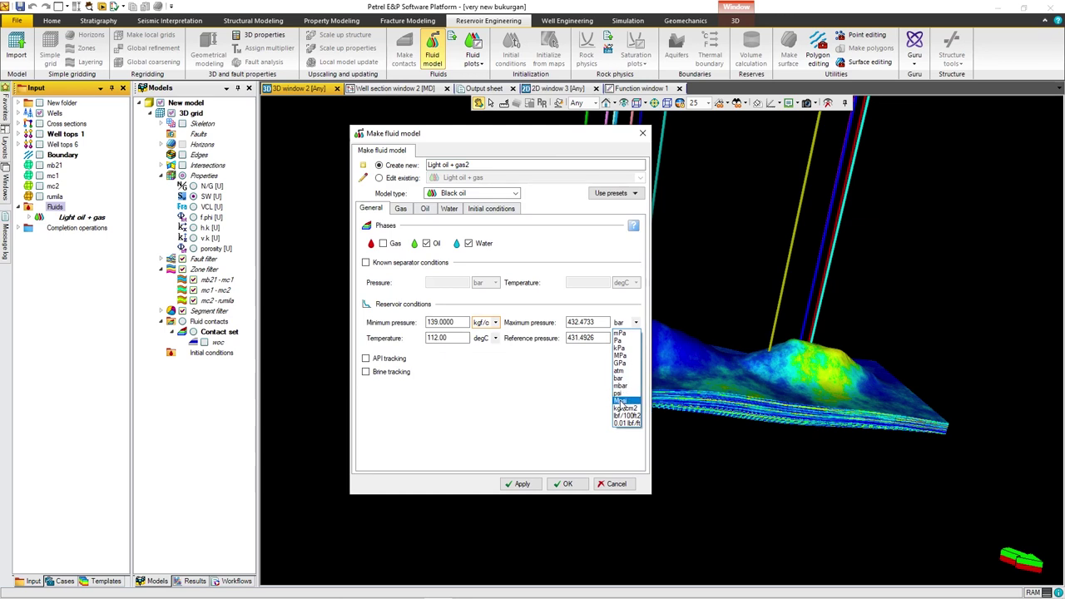
left_click(625, 408)
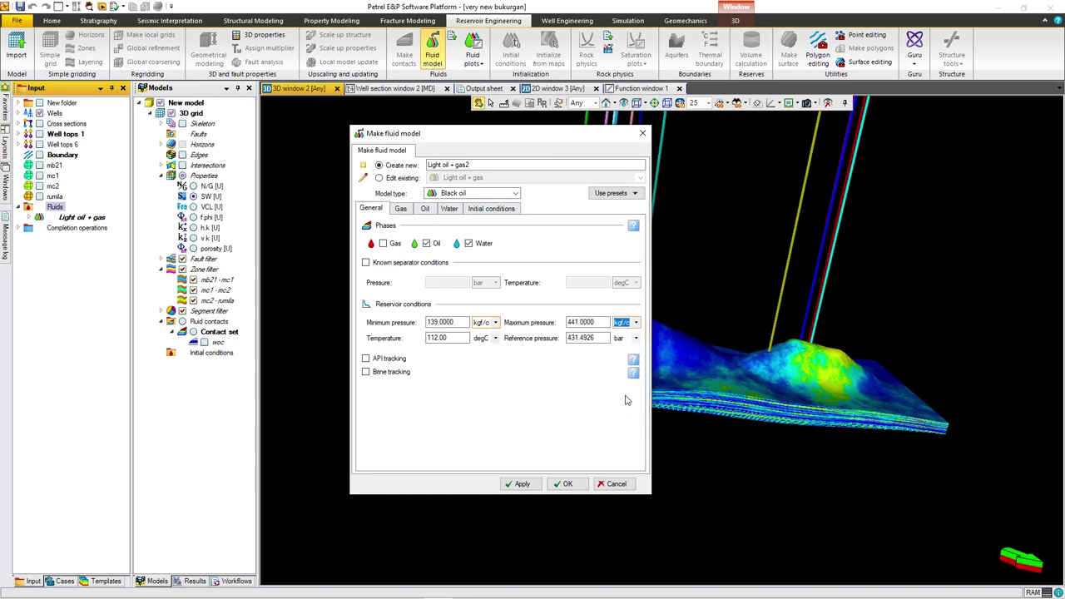
Create the Light oil + gas2 model, expand its contents in the Fluids folder and close the fluid model dialog.
left_click(522, 484)
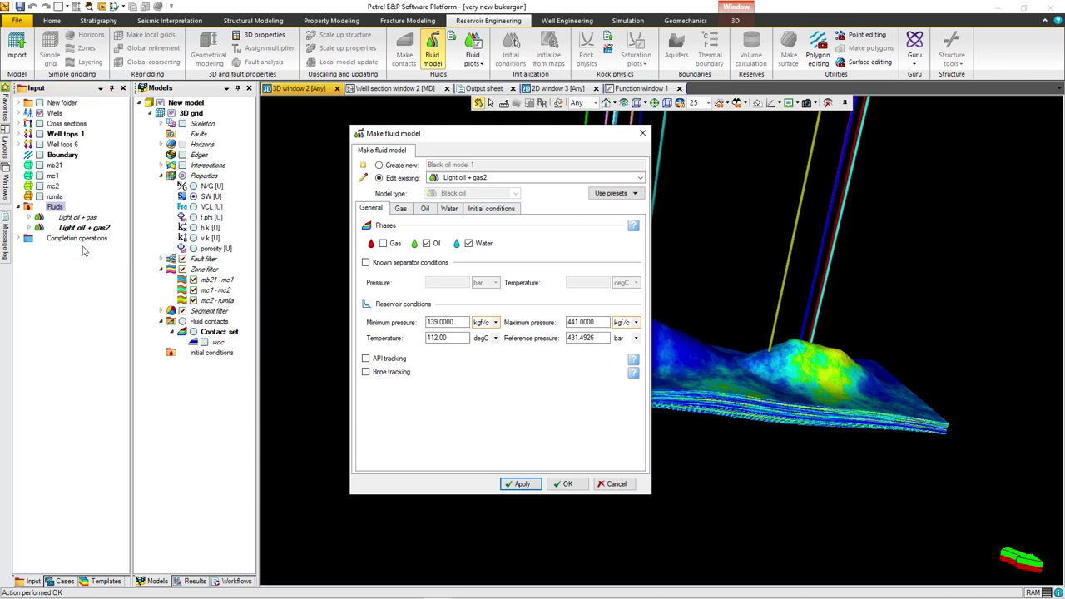
left_click(28, 227)
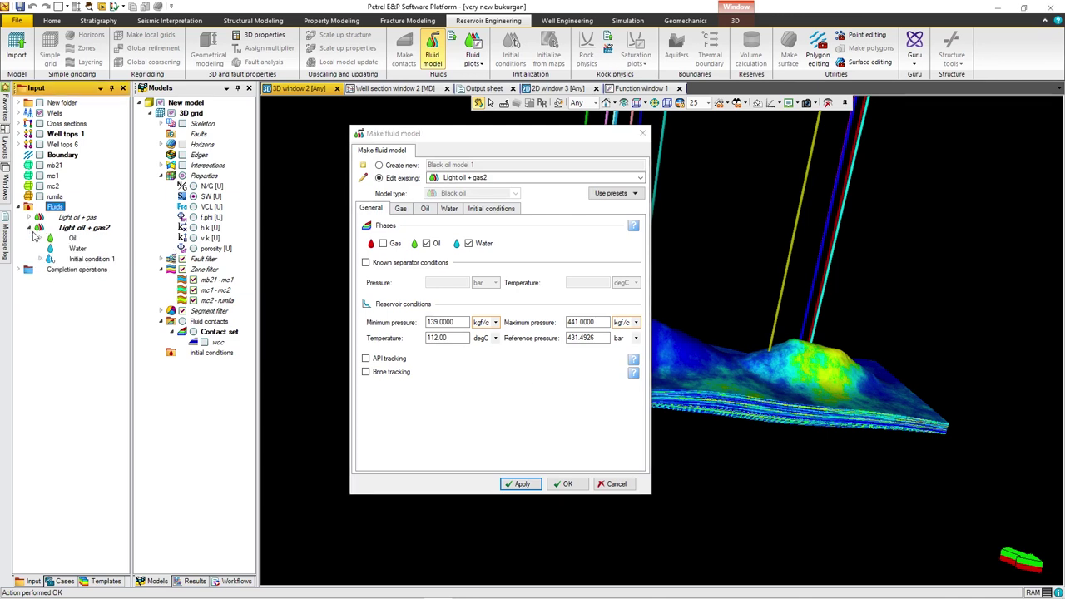
left_click(643, 135)
Plot the oil curves of Light oil + gas2 in Function window 1 and expand its oil phase.
left_click(640, 88)
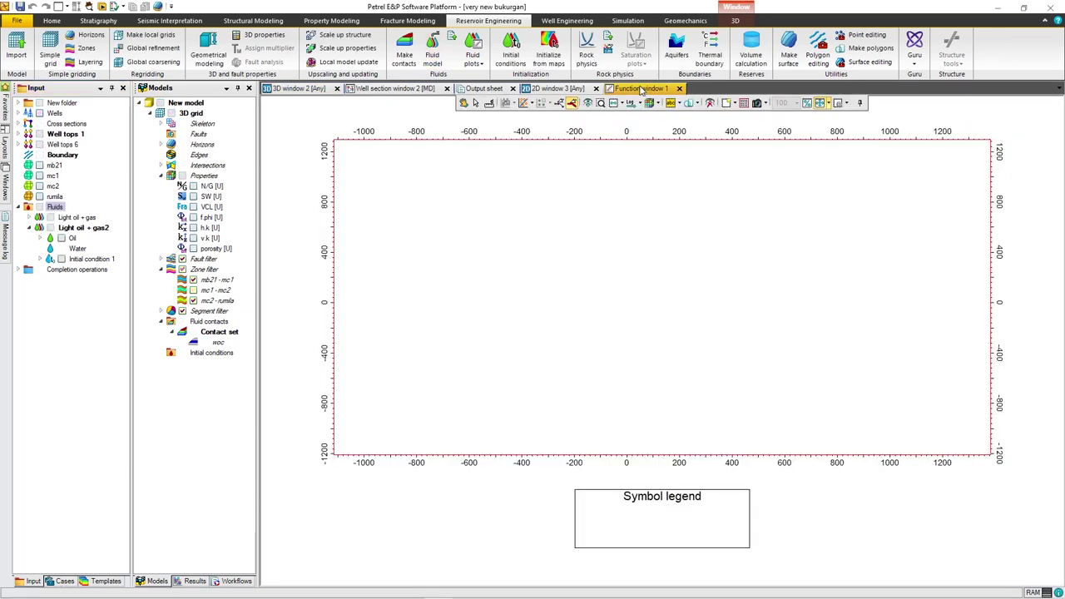
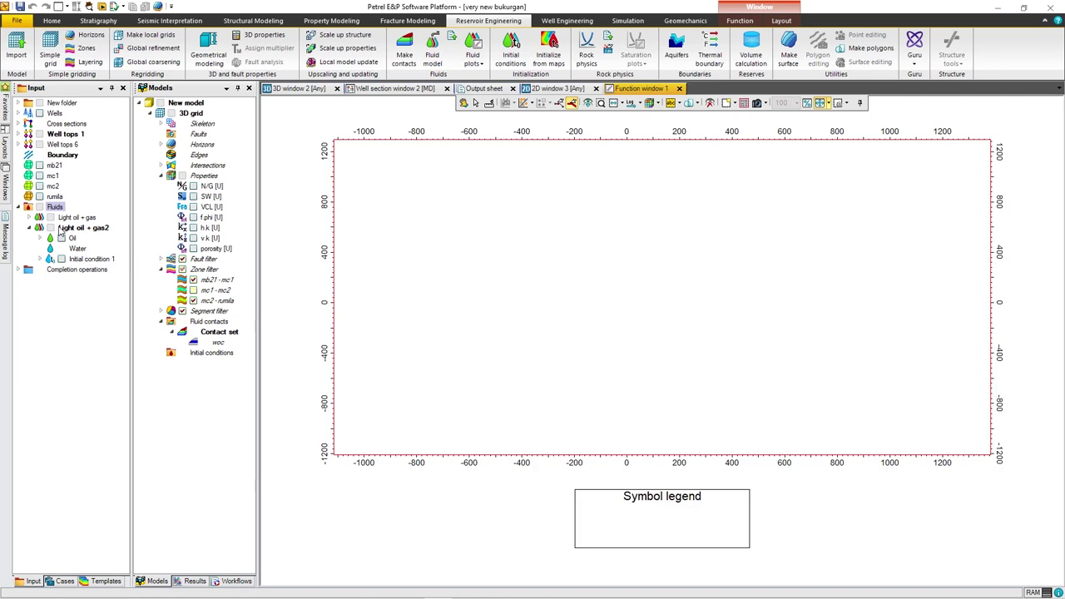
left_click(62, 239)
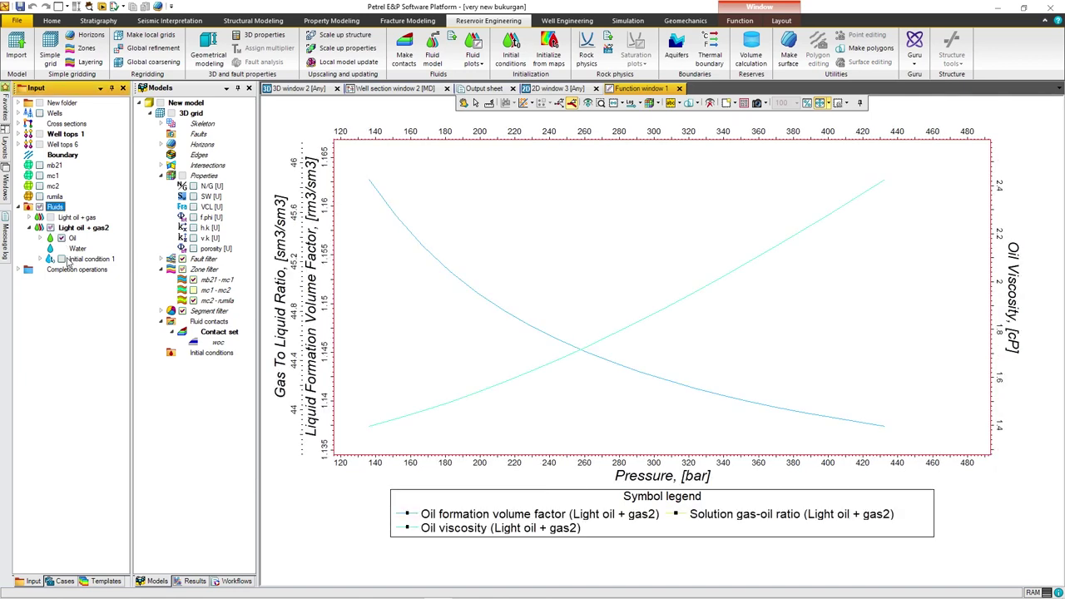
left_click(60, 259)
left_click(61, 258)
left_click(41, 237)
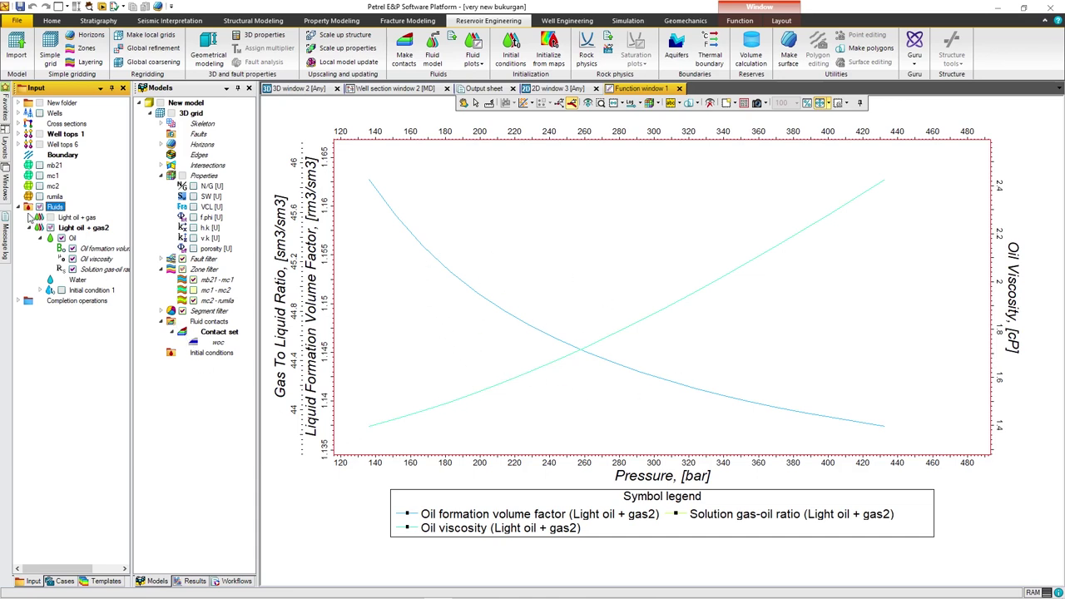
Compare the oil curves of Light oil + gas with those of Light oil + gas2, then clear both from the plot.
left_click(29, 218)
left_click(51, 227)
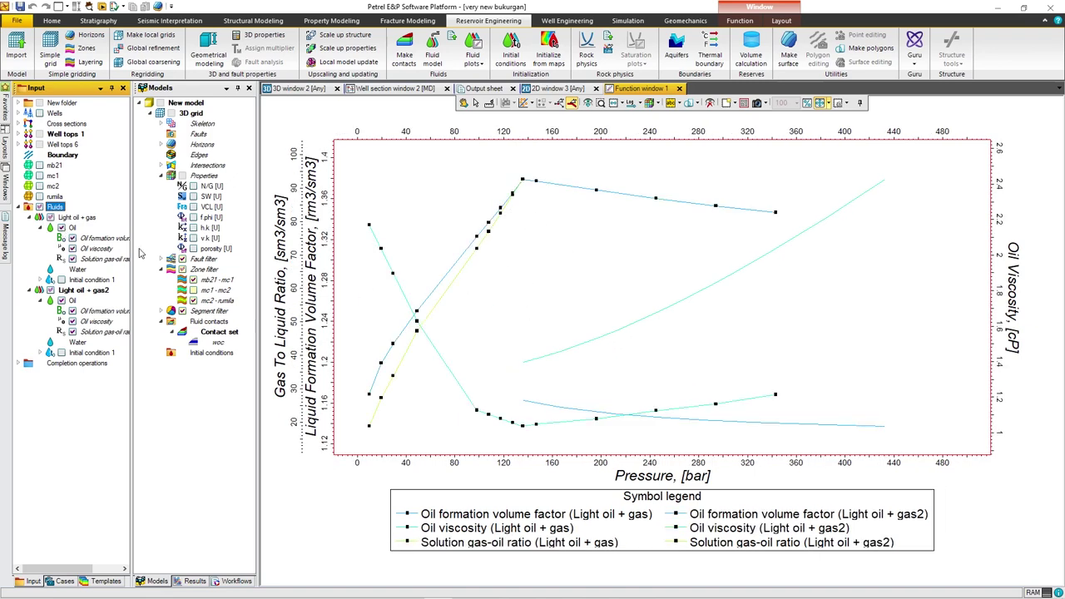
left_click(60, 227)
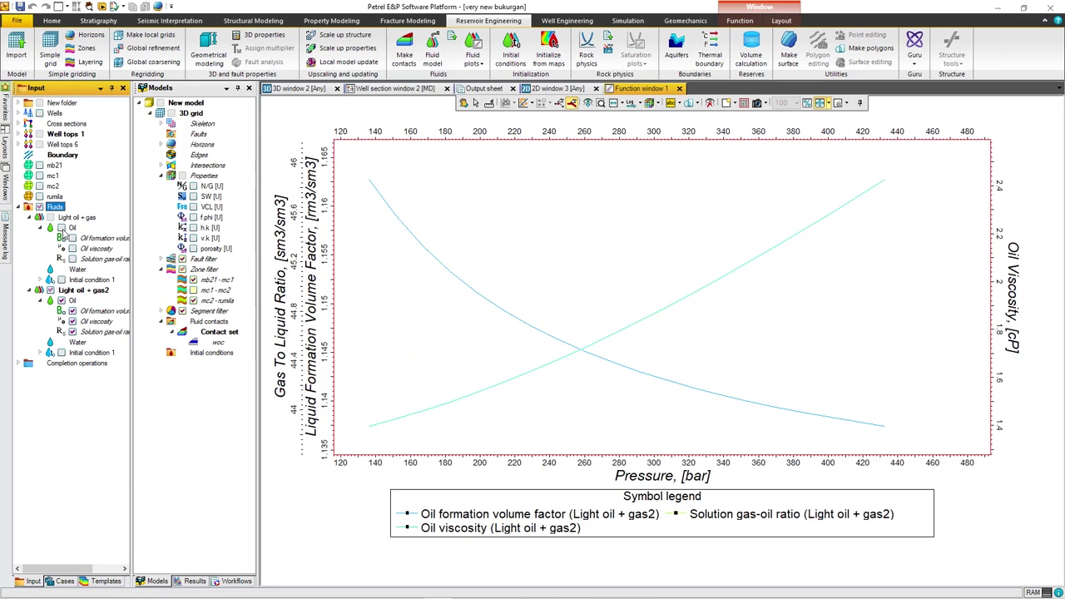
left_click(51, 291)
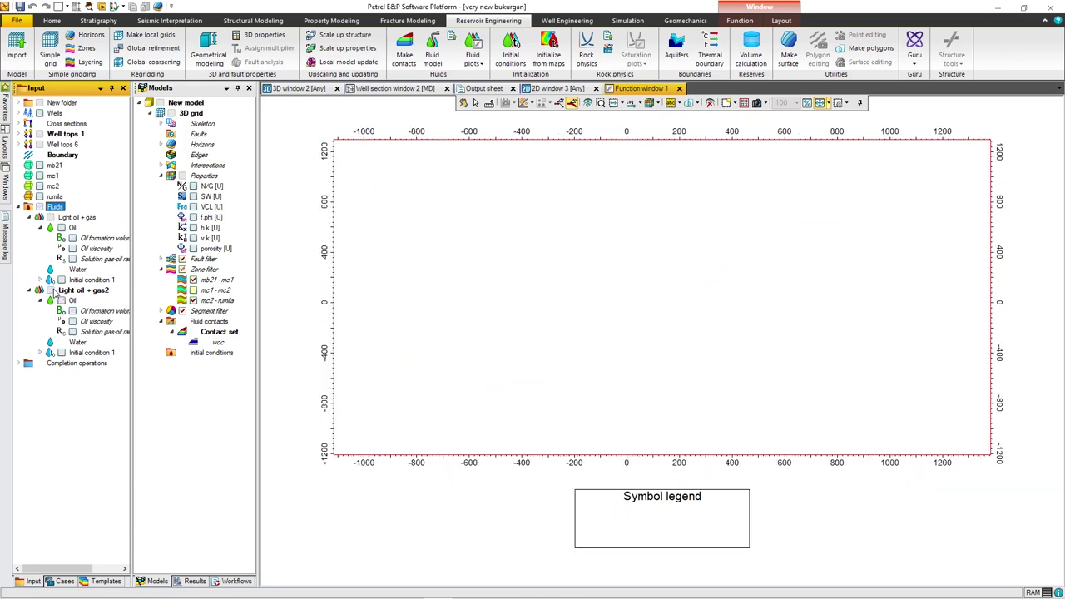
left_click(29, 290)
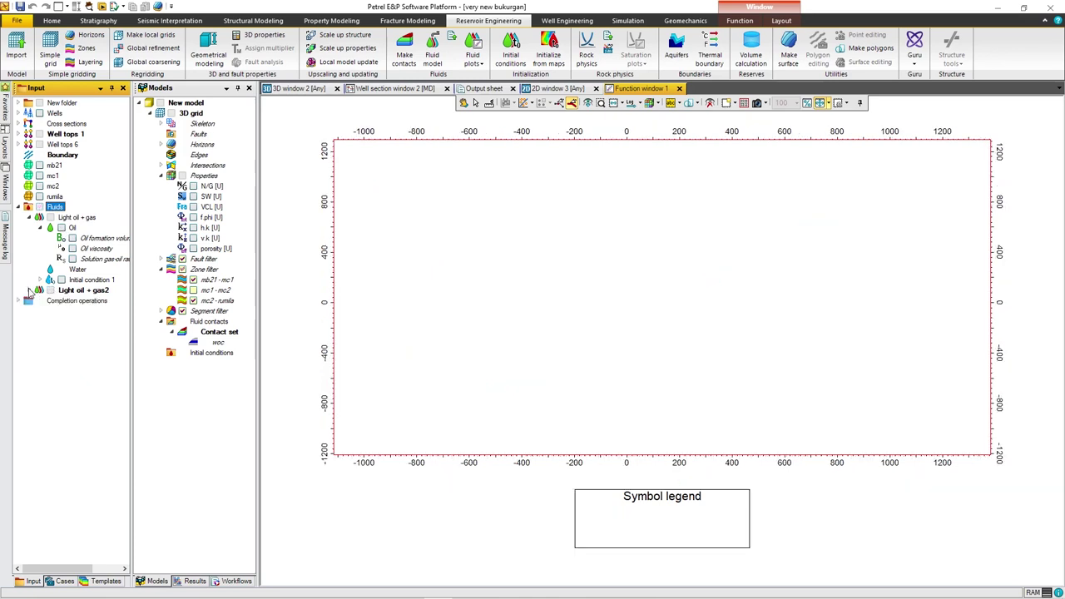
left_click(30, 217)
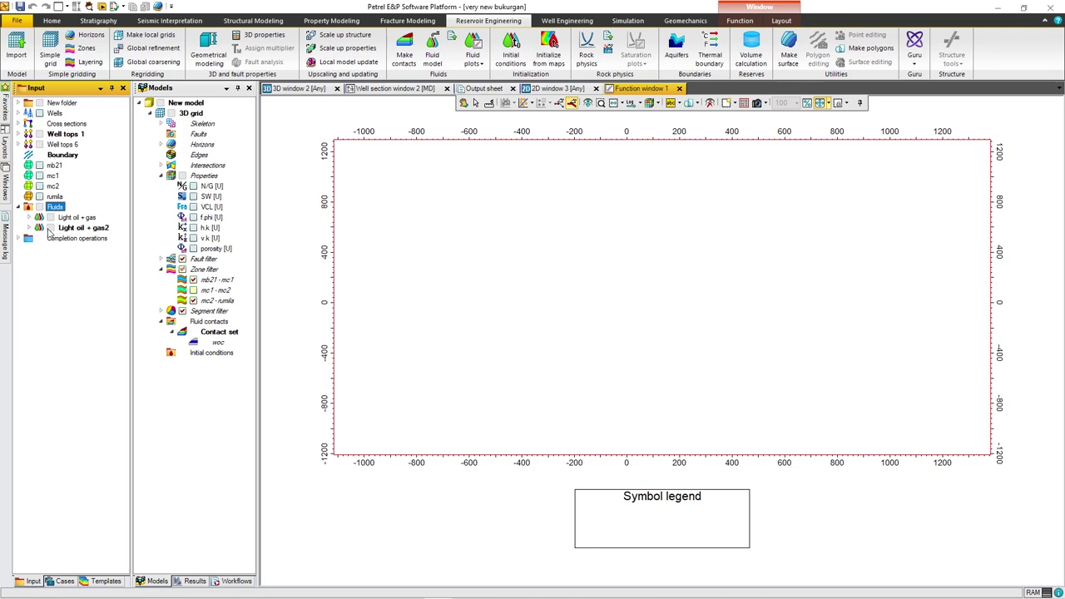
Open the fluid spreadsheet for the oil phase of Light oil + gas2 and enlarge it to show every column.
left_click(29, 227)
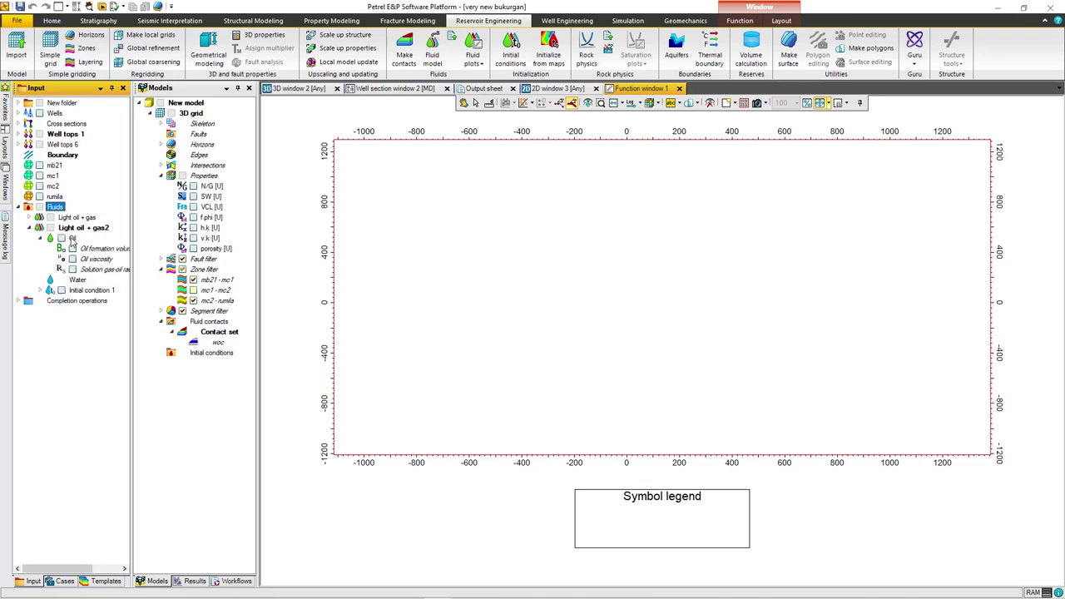
right_click(72, 239)
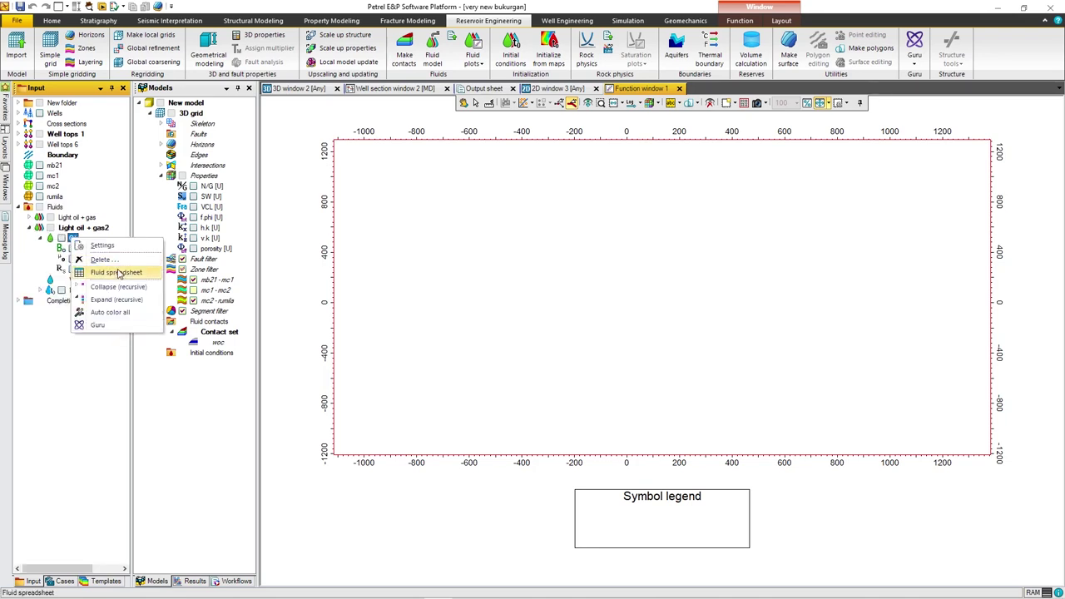
left_click(118, 274)
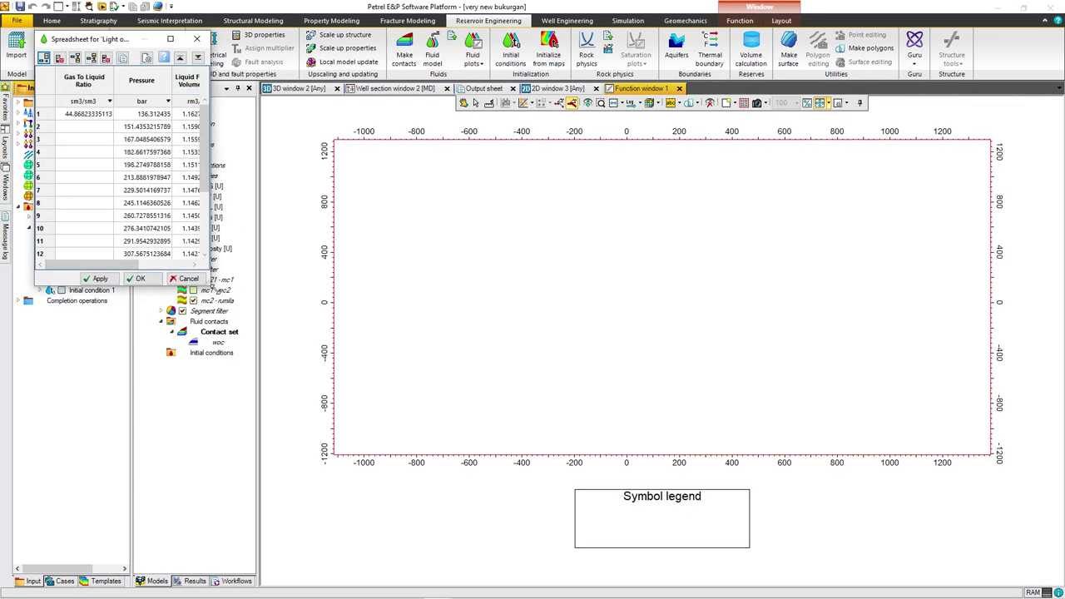
left_click_drag(209, 287, 371, 423)
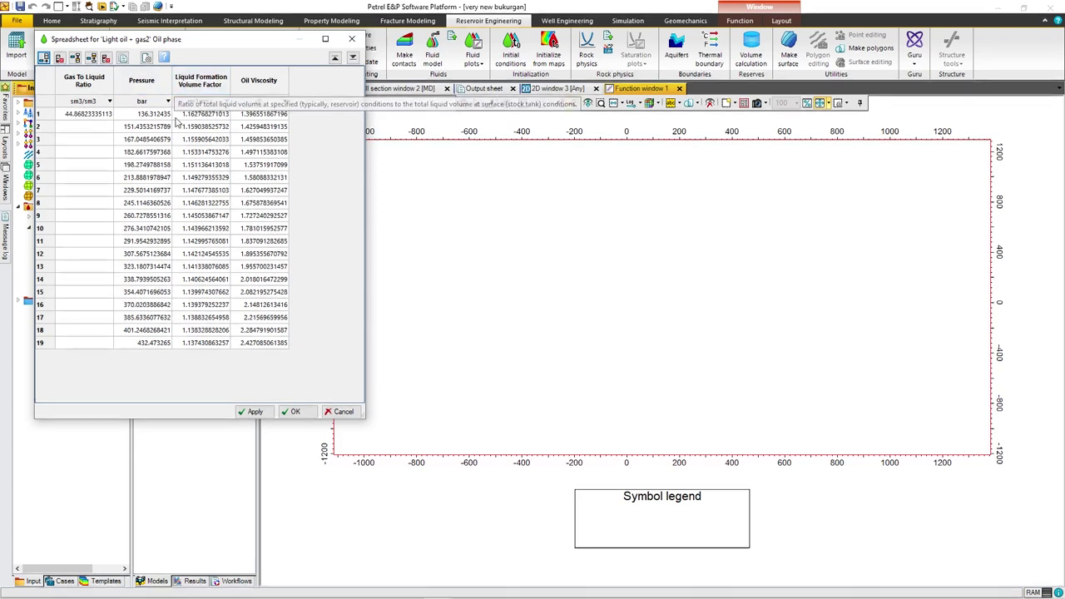
Switch to the PVT AND SCAL (2) workbook in Excel, examine its oil PVT table and return to Petrel's oil spreadsheet.
mouse_move(438, 596)
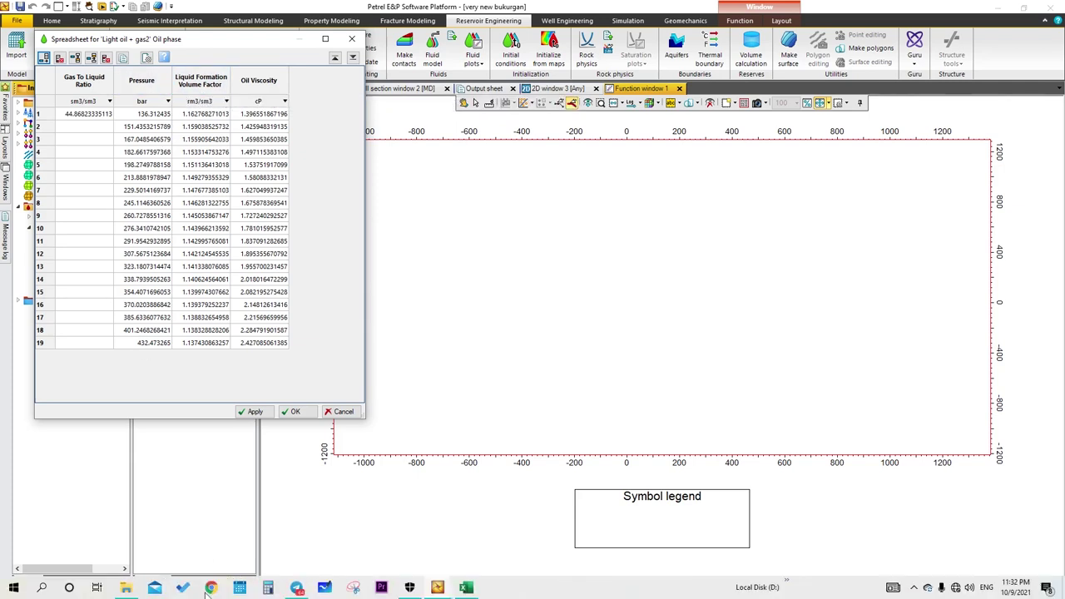
left_click(464, 586)
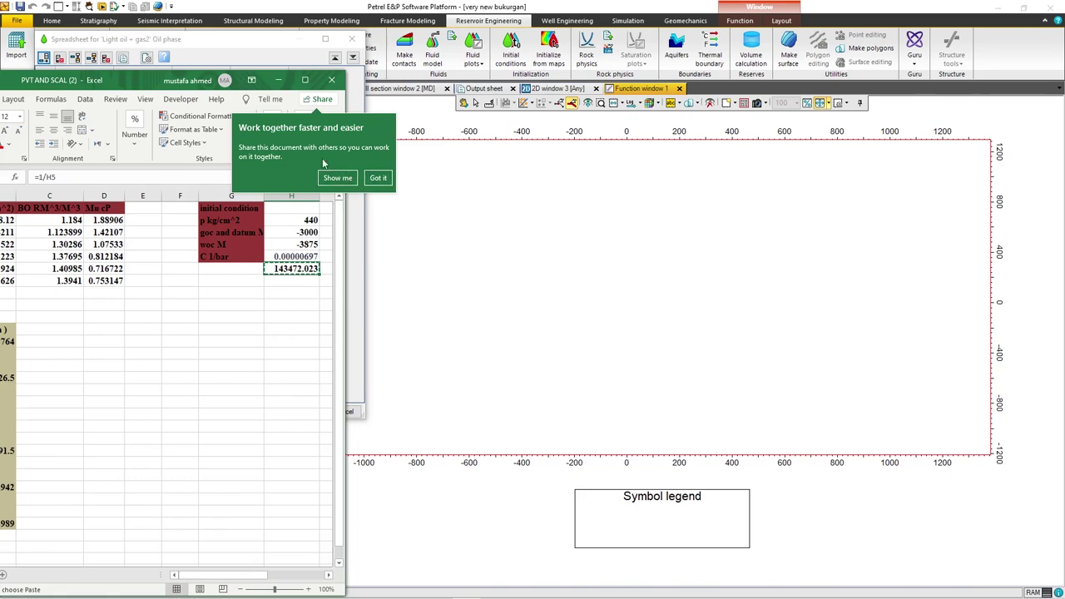
left_click(377, 178)
left_click(305, 80)
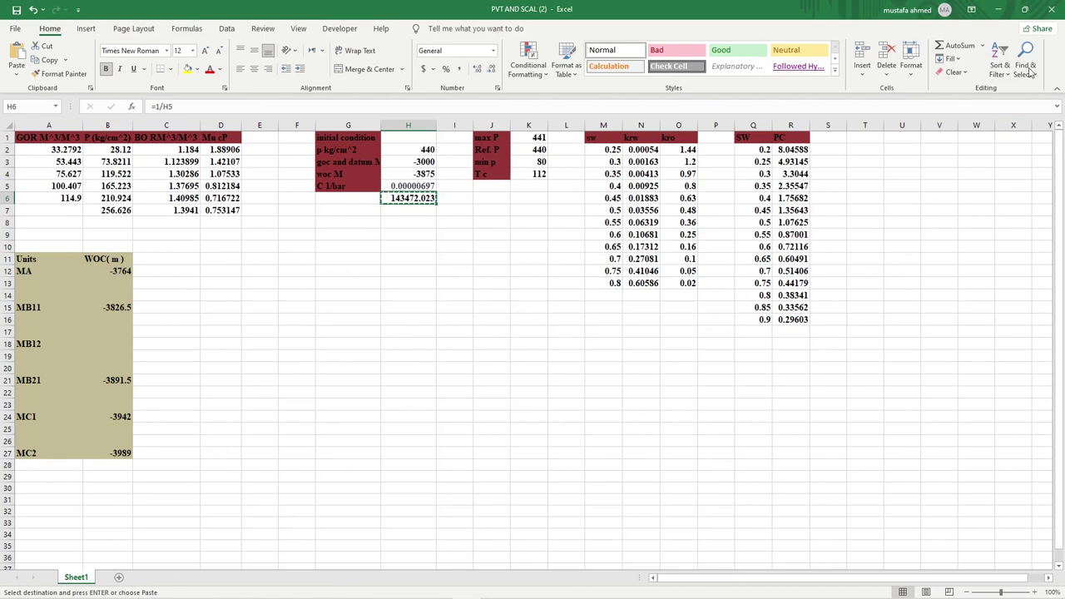
left_click(997, 9)
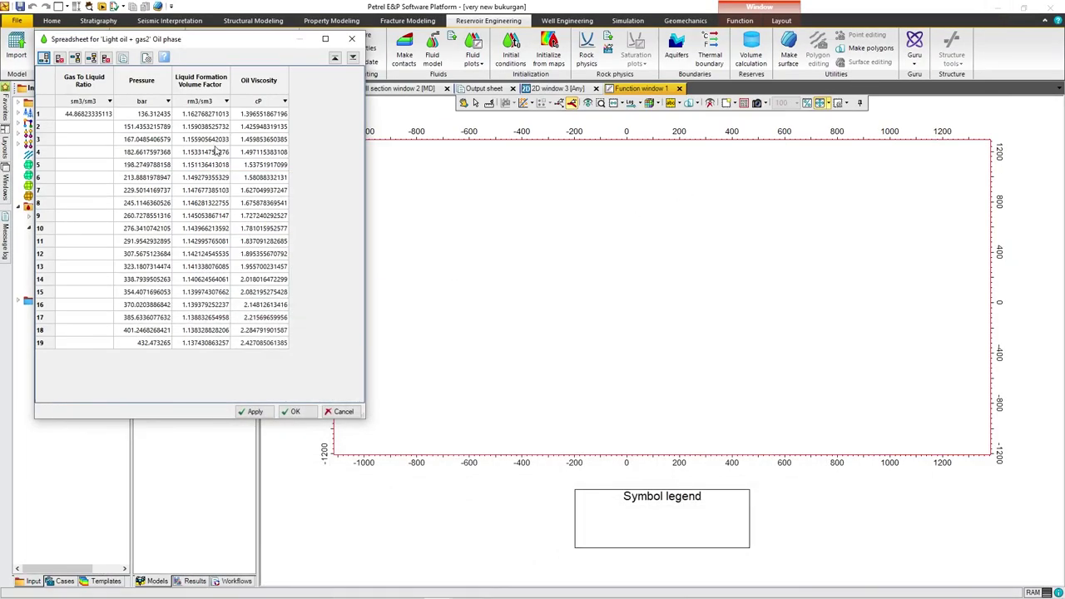
Clear all values from the 19 rows of the Light oil + gas2 oil phase spreadsheet.
left_click_drag(80, 116, 266, 317)
left_click(265, 345, "shift")
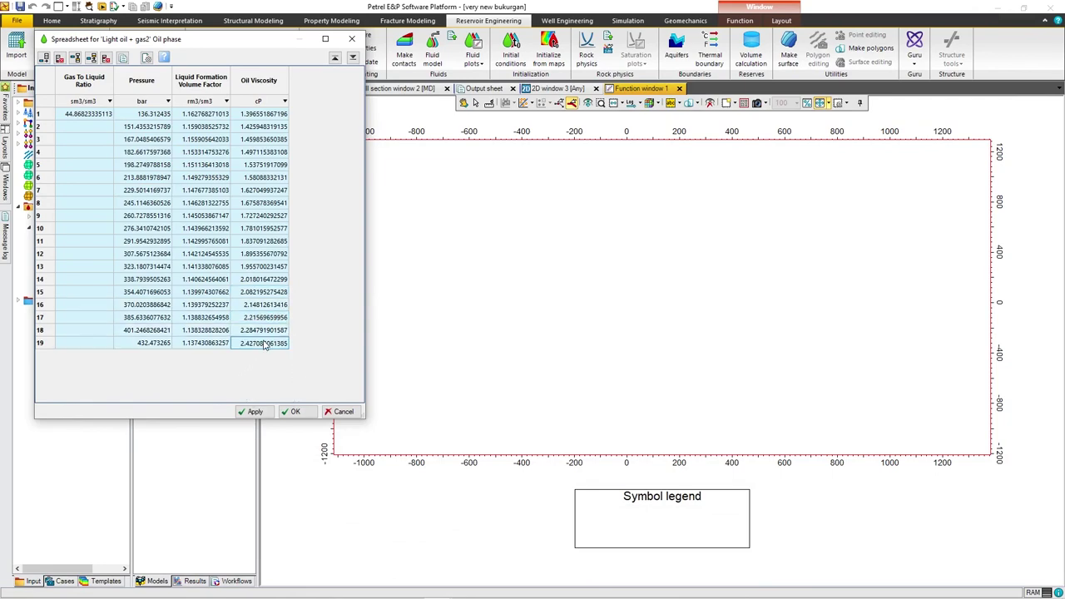
key("Delete")
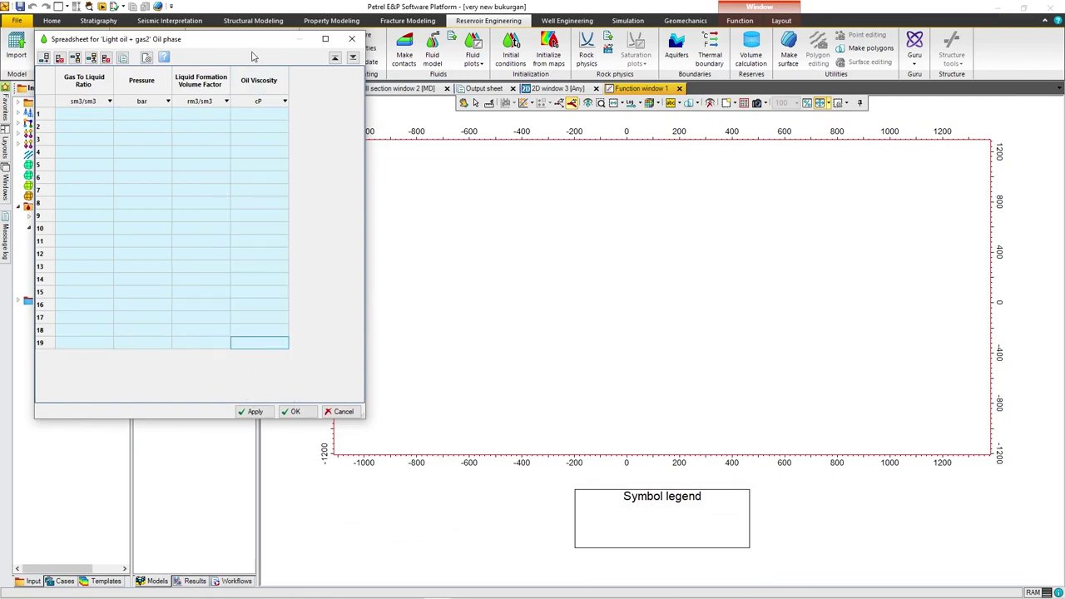
Open the oil phase spreadsheet of Light oil + gas beside the emptied one and copy its entire table.
left_click_drag(256, 43, 778, 94)
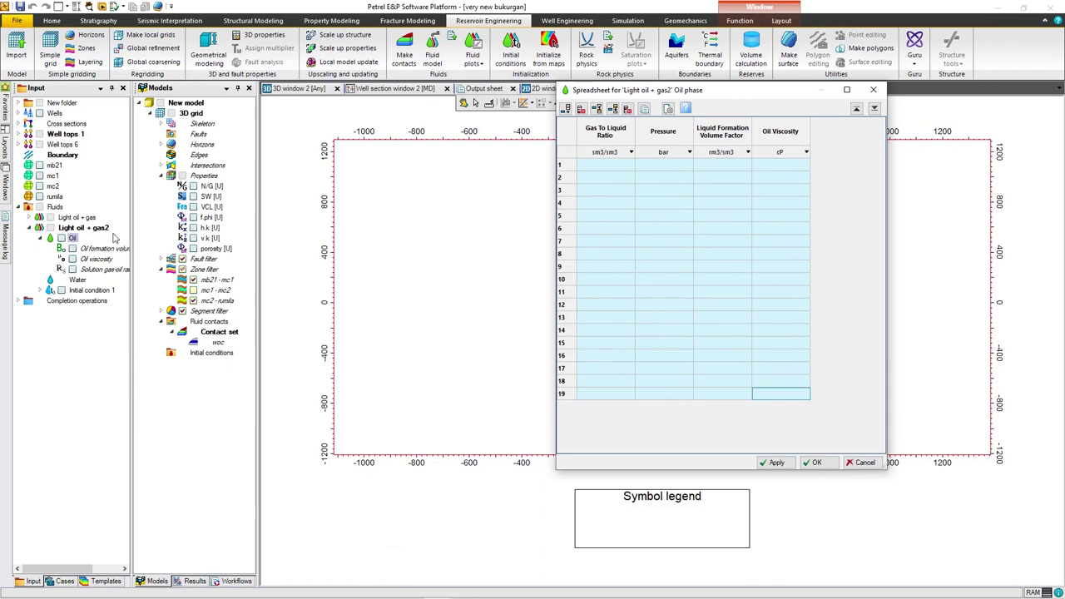
left_click(30, 217)
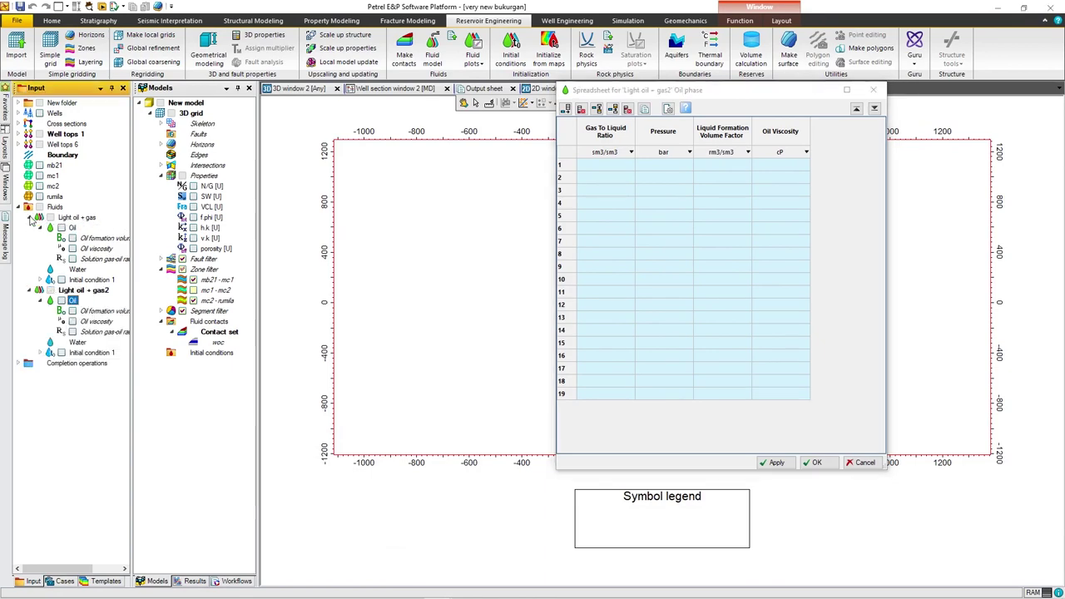
right_click(72, 228)
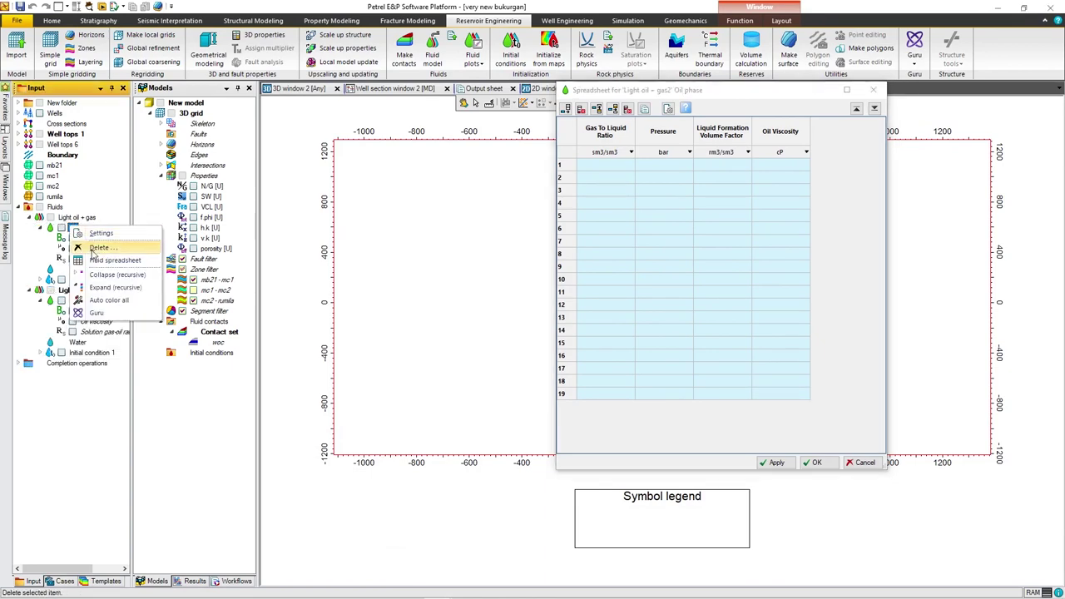
left_click(114, 260)
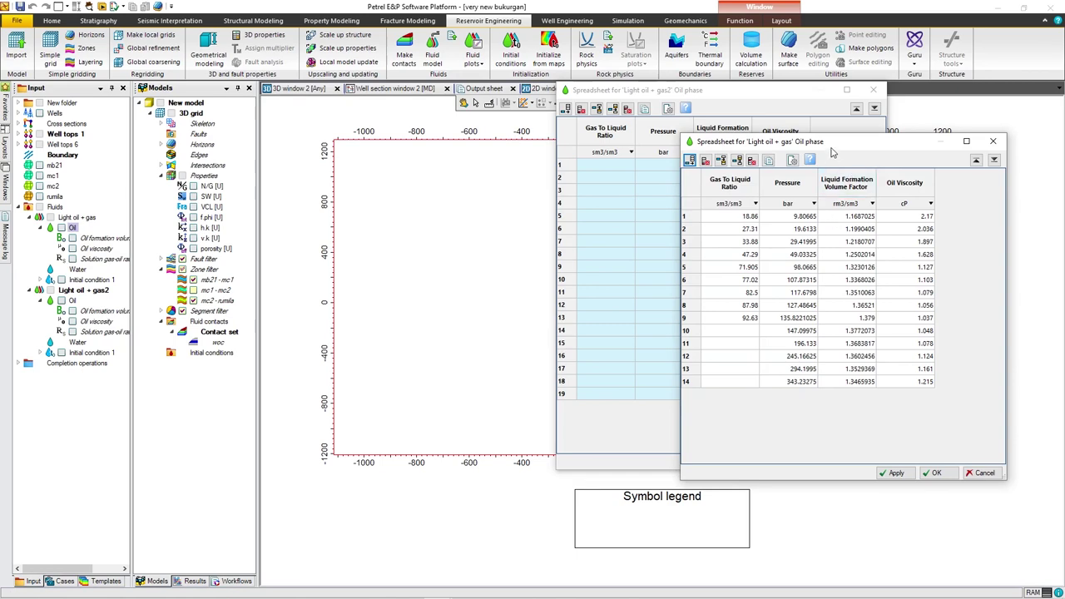
left_click_drag(832, 143, 296, 130)
key("ctrl+a")
key("ctrl+c")
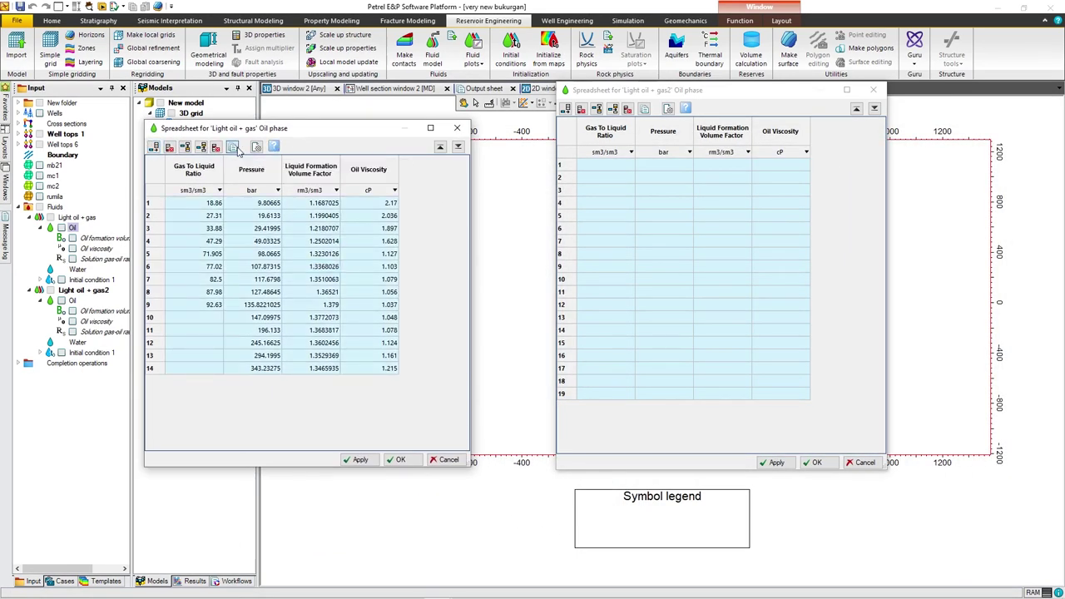
left_click(233, 146)
Paste the copied oil table over all rows of the Light oil + gas2 spreadsheet.
left_click(603, 166)
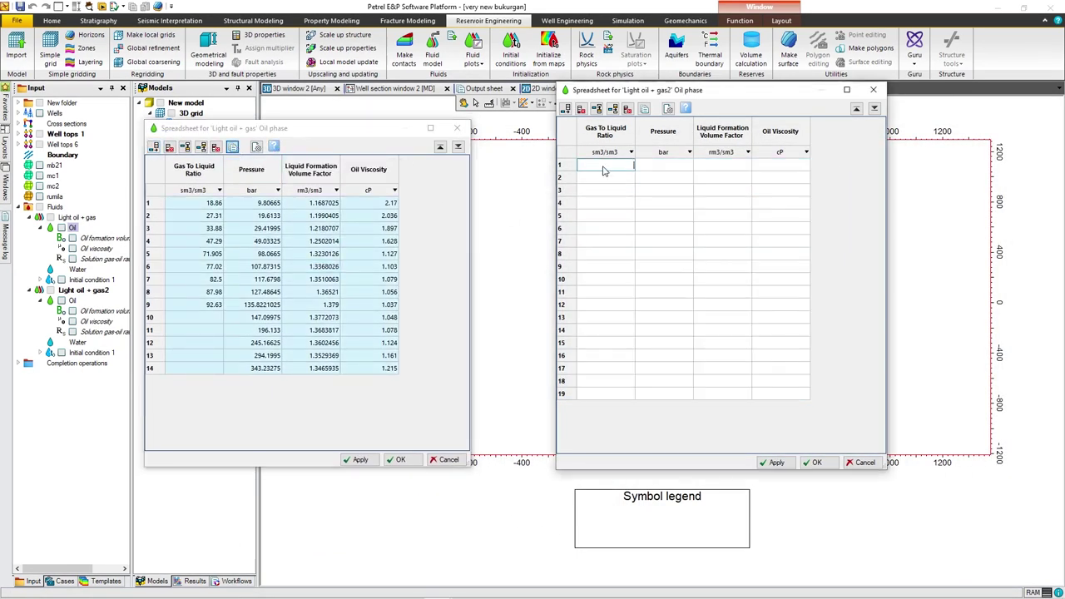
left_click_drag(604, 169, 815, 449)
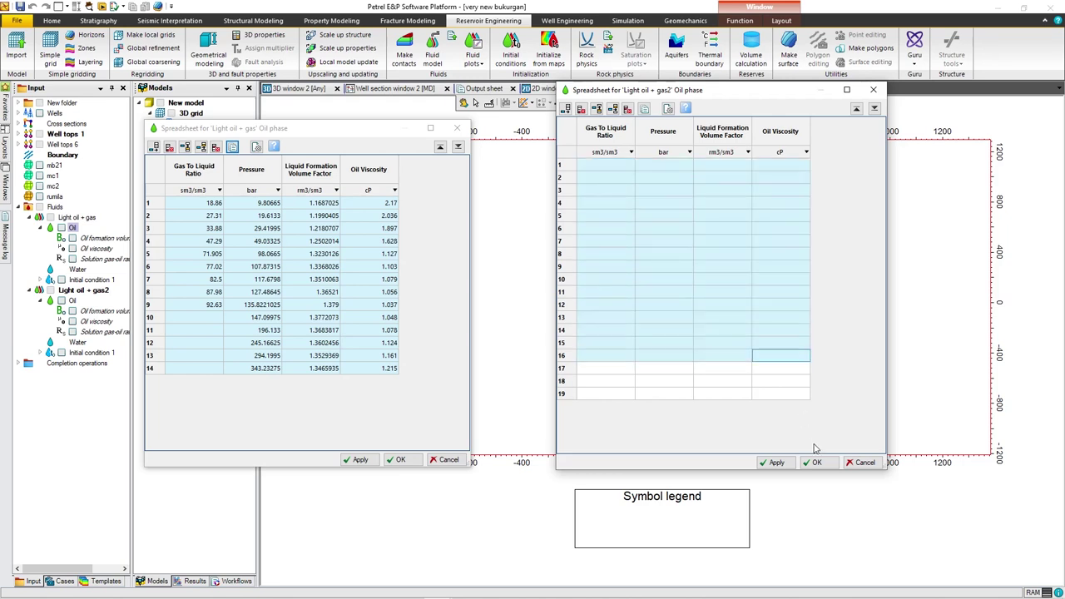
left_click_drag(748, 396, 794, 398)
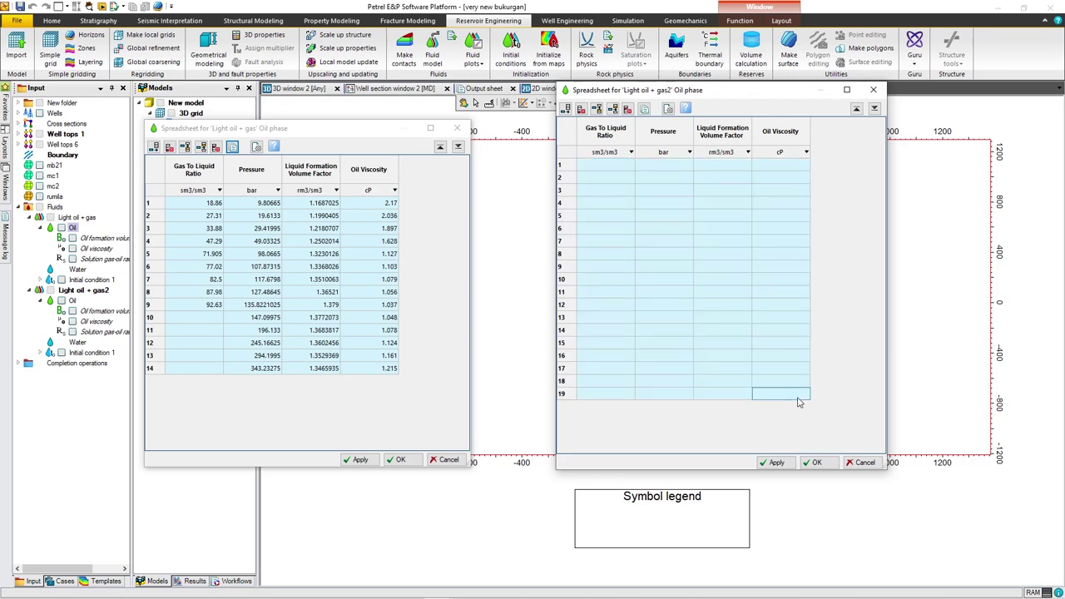
key("ctrl+v")
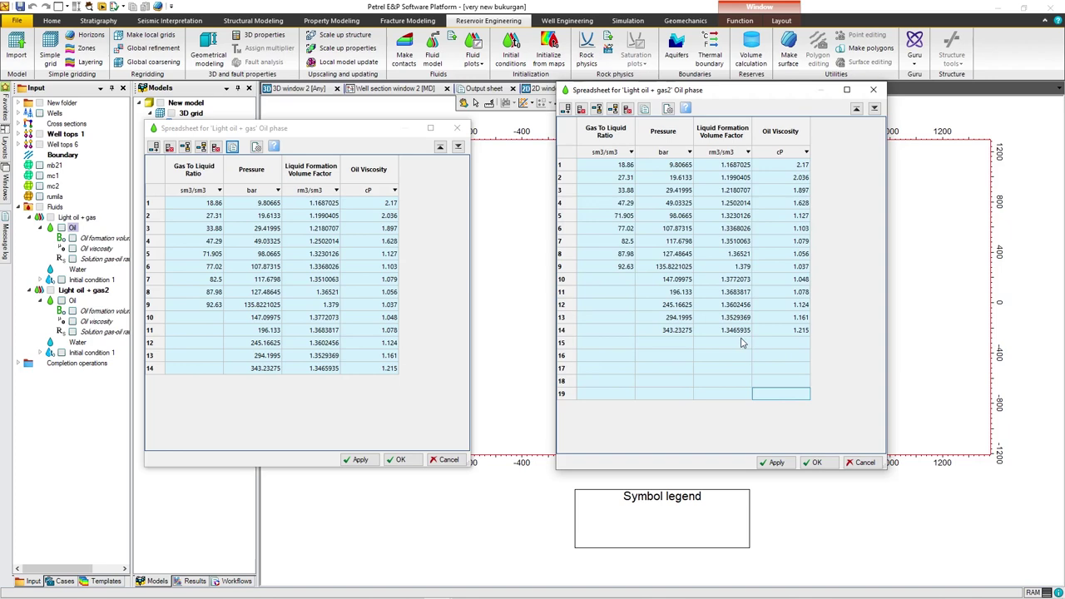
Delete the empty rows 15 to 19 from the Light oil + gas2 spreadsheet, accept the table and close both spreadsheets.
left_click(561, 393)
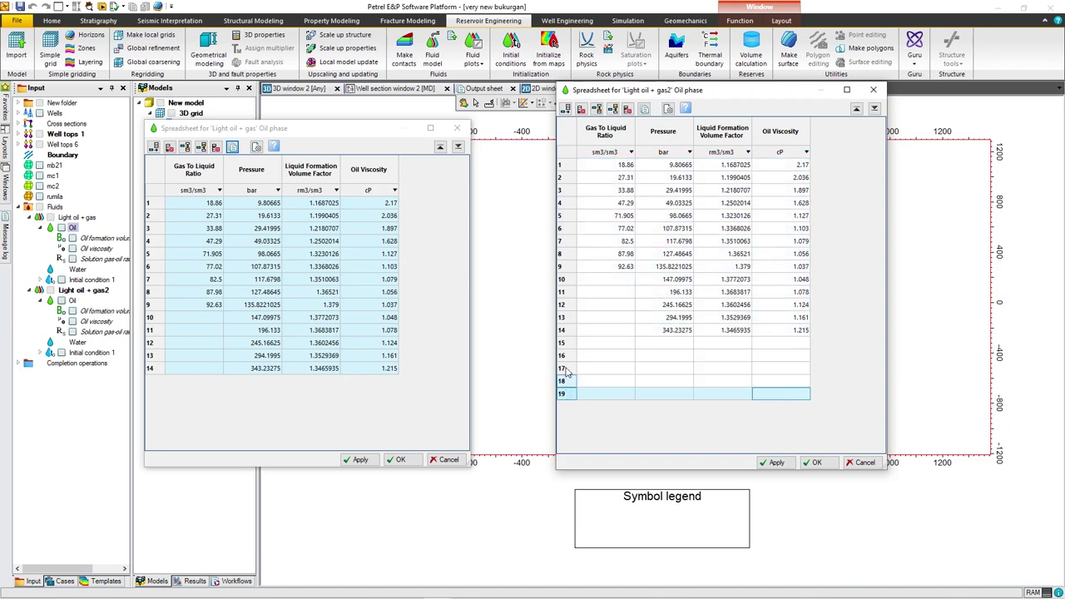
left_click(584, 110)
left_click(584, 109)
left_click(584, 110)
left_click(584, 110)
left_click(584, 110)
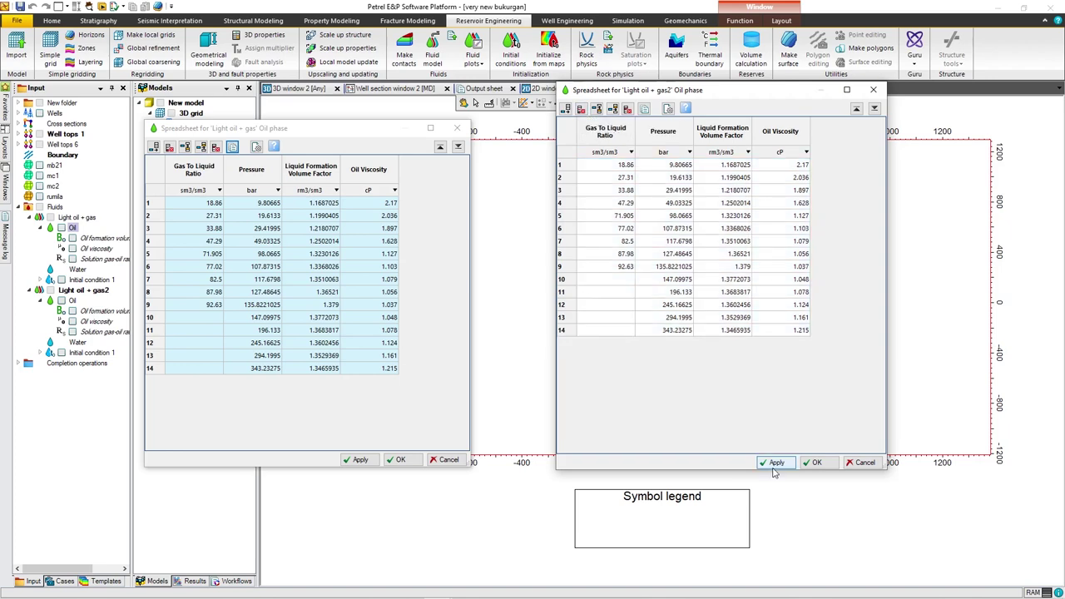
left_click(813, 463)
left_click(402, 460)
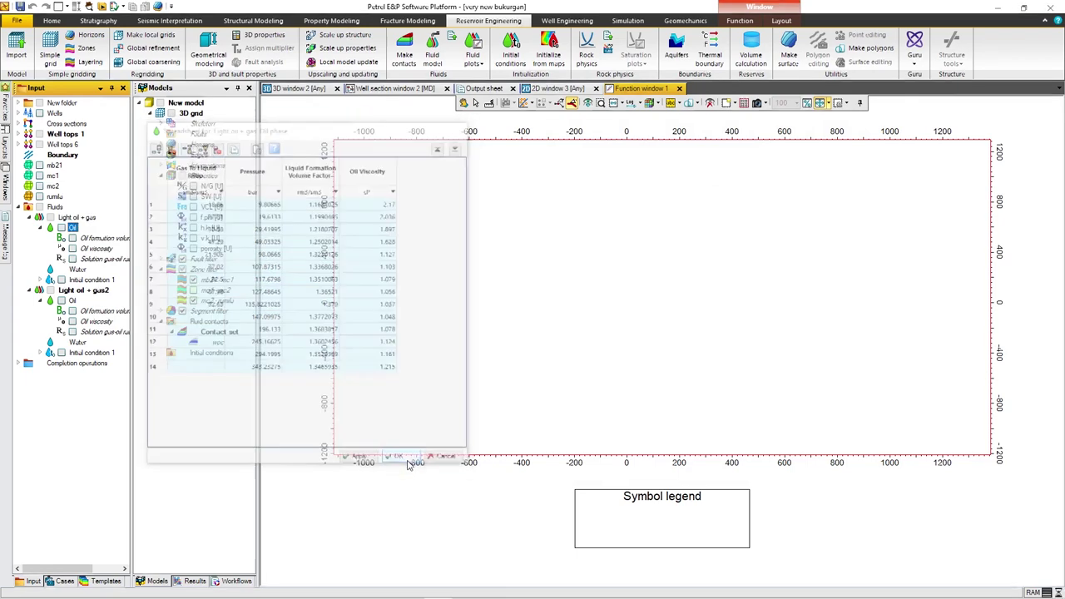
Plot the oil curves of Light oil + gas2 in Function window 1 and collapse the Light oil + gas fluid.
left_click(62, 300)
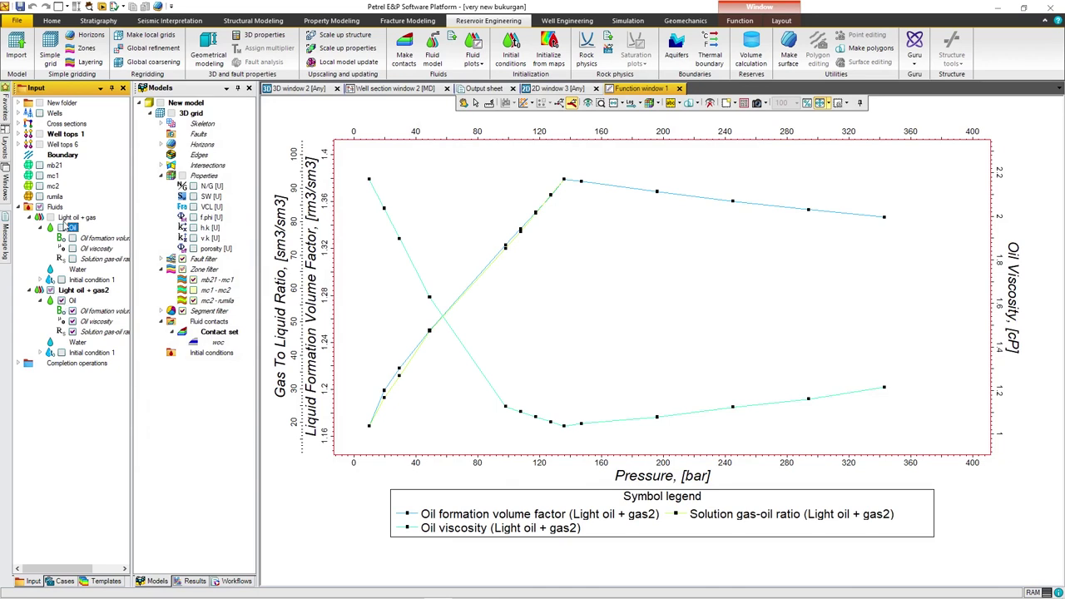
left_click(30, 217)
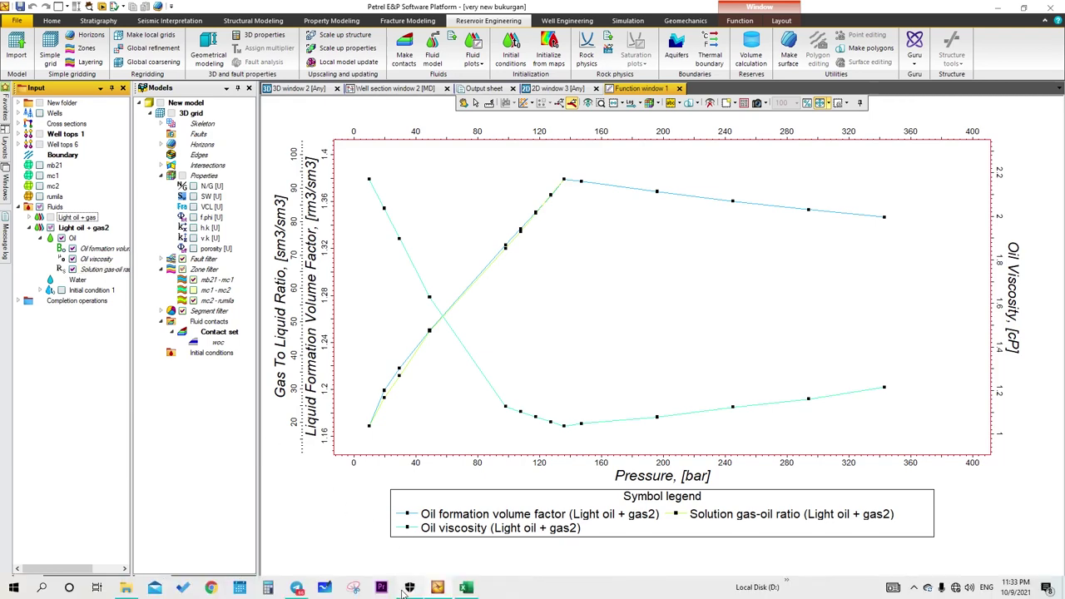
Switch to Microsoft Whiteboard, examine the general shape of the solution gas-oil ratio curve and return to Petrel.
left_click(405, 589)
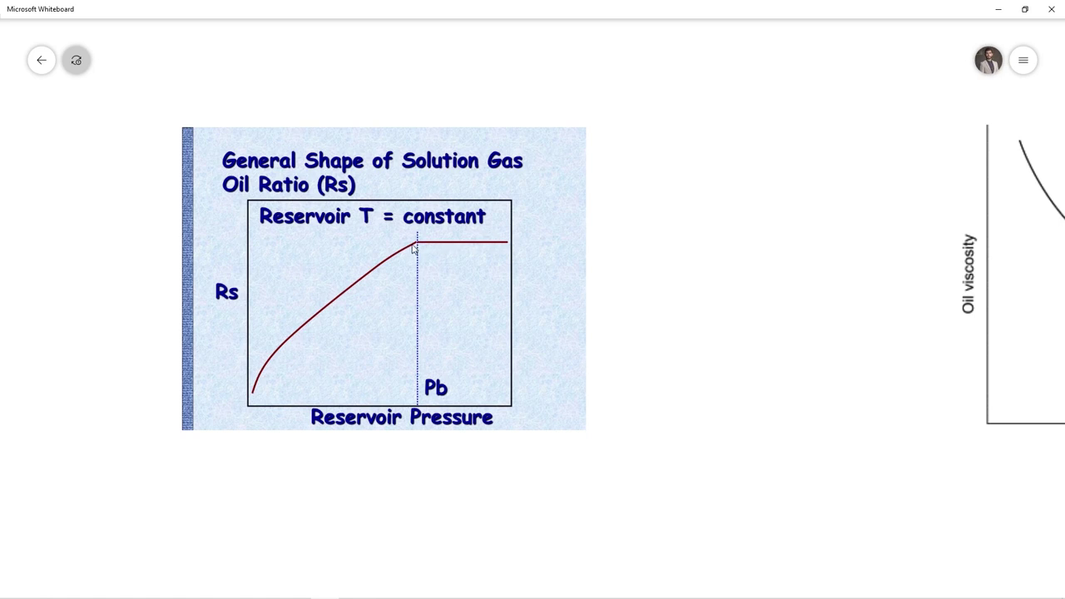
mouse_move(297, 595)
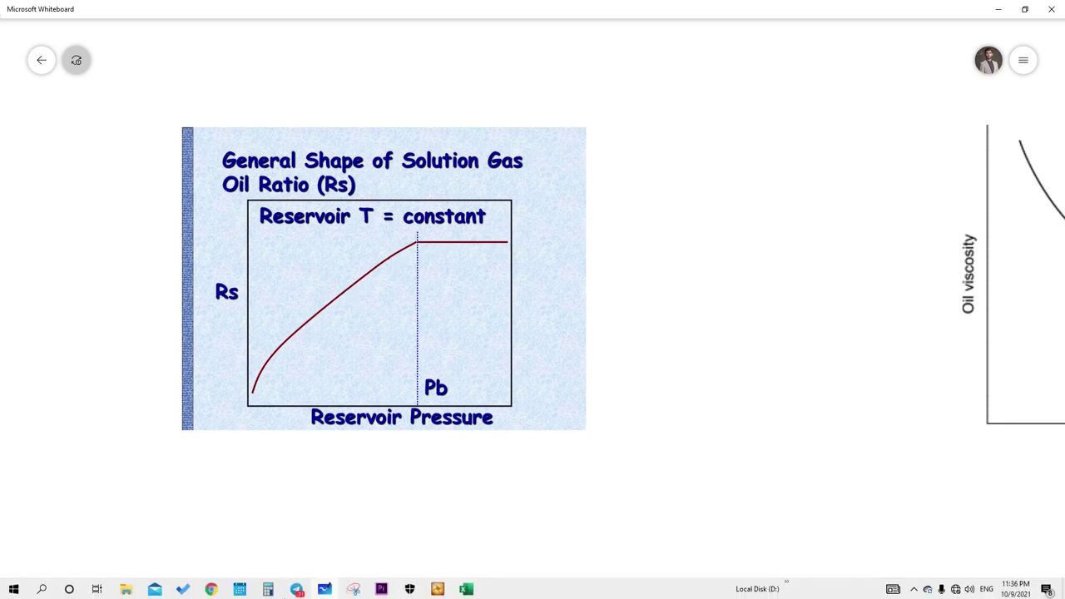
left_click(438, 589)
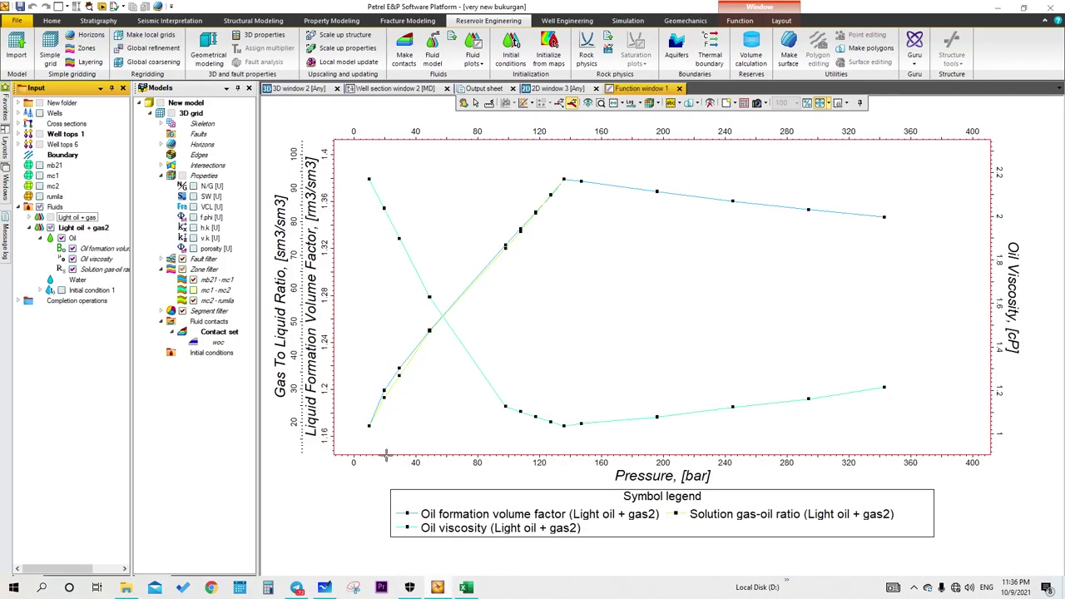
Hide the oil viscosity and oil formation volume factor curves to view the solution gas-oil ratio alone.
left_click(73, 259)
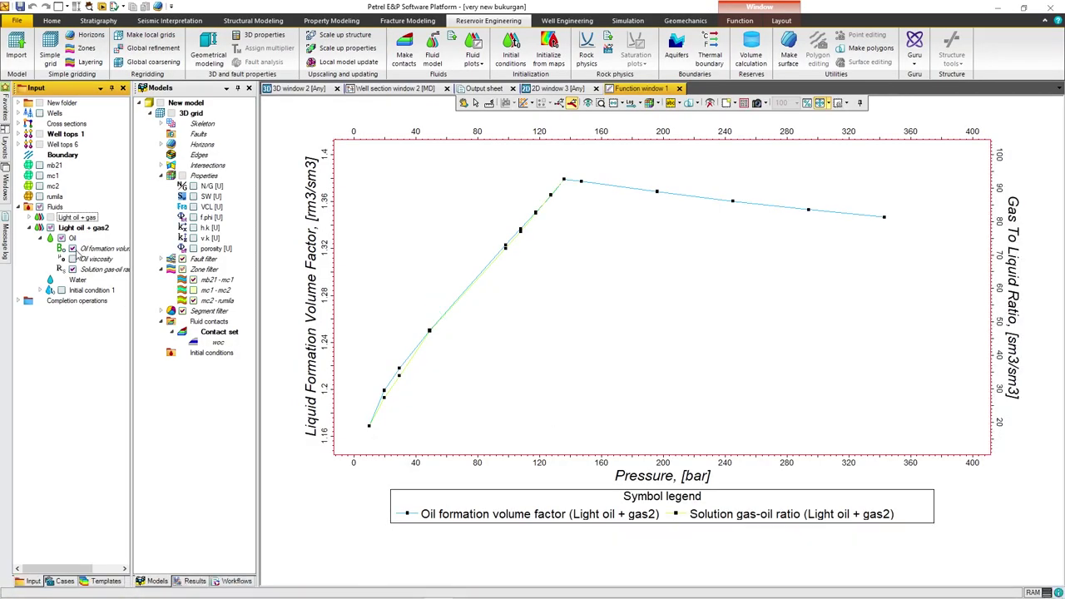
left_click(72, 248)
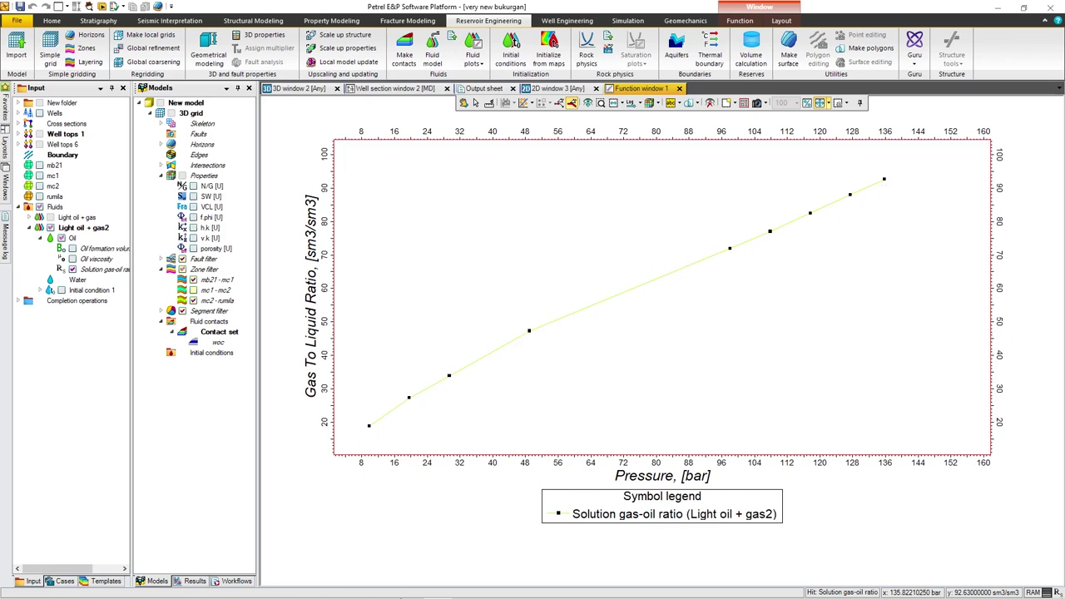
Switch to Microsoft Whiteboard, examine the reference chart of oil viscosity against pressure and return to Petrel.
left_click(324, 593)
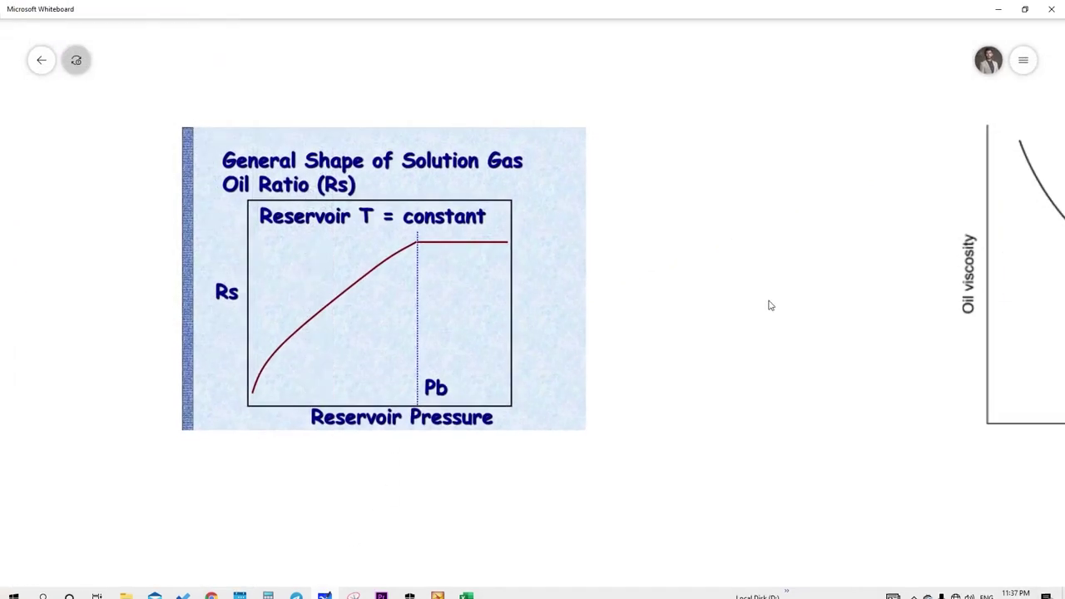
scroll(770, 306, "right", 7)
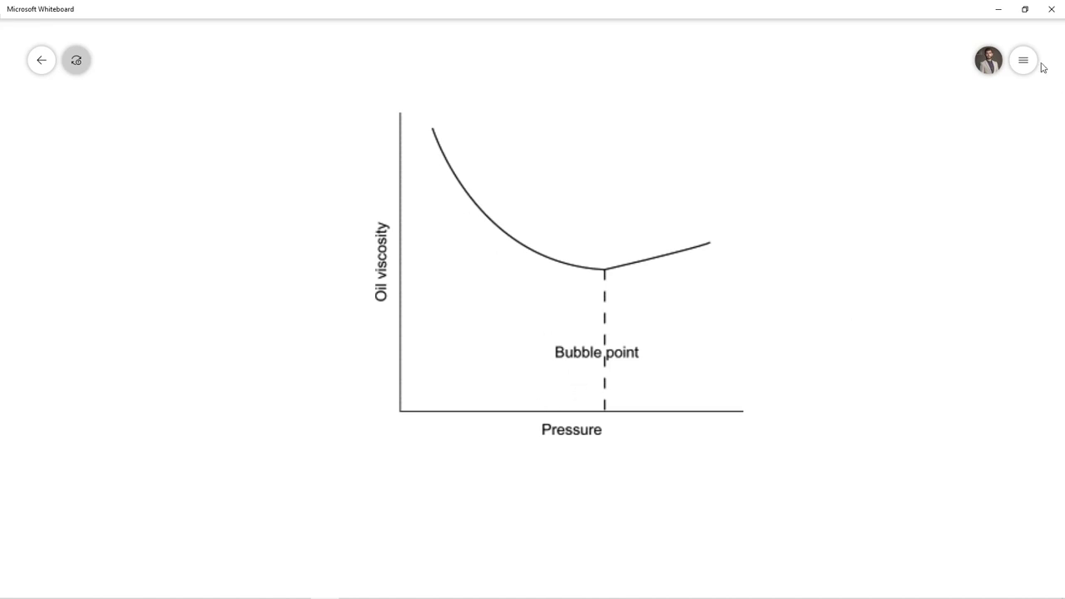
mouse_move(416, 566)
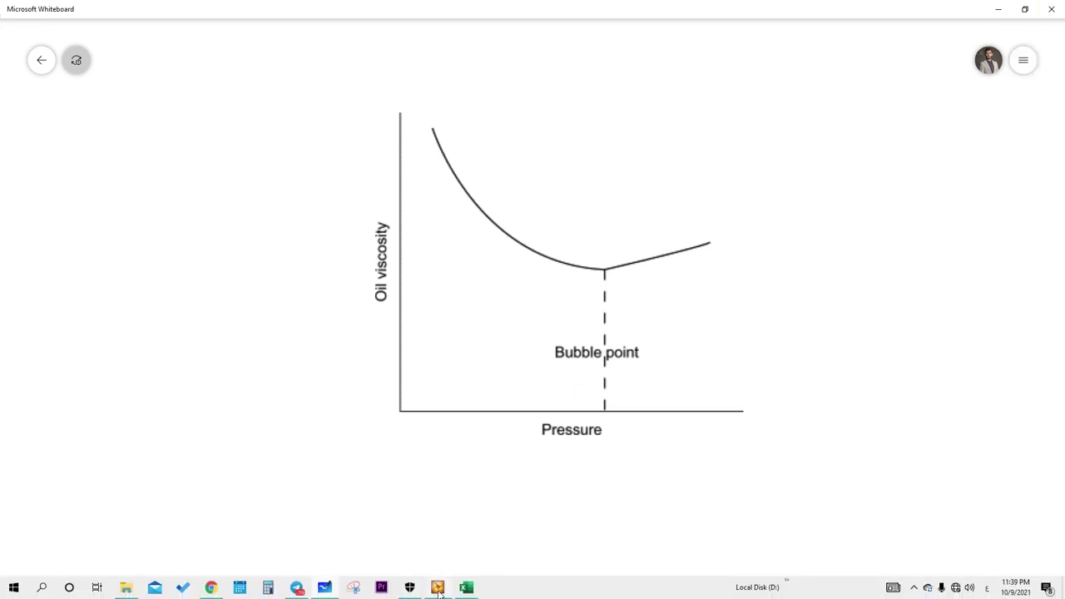
left_click(438, 588)
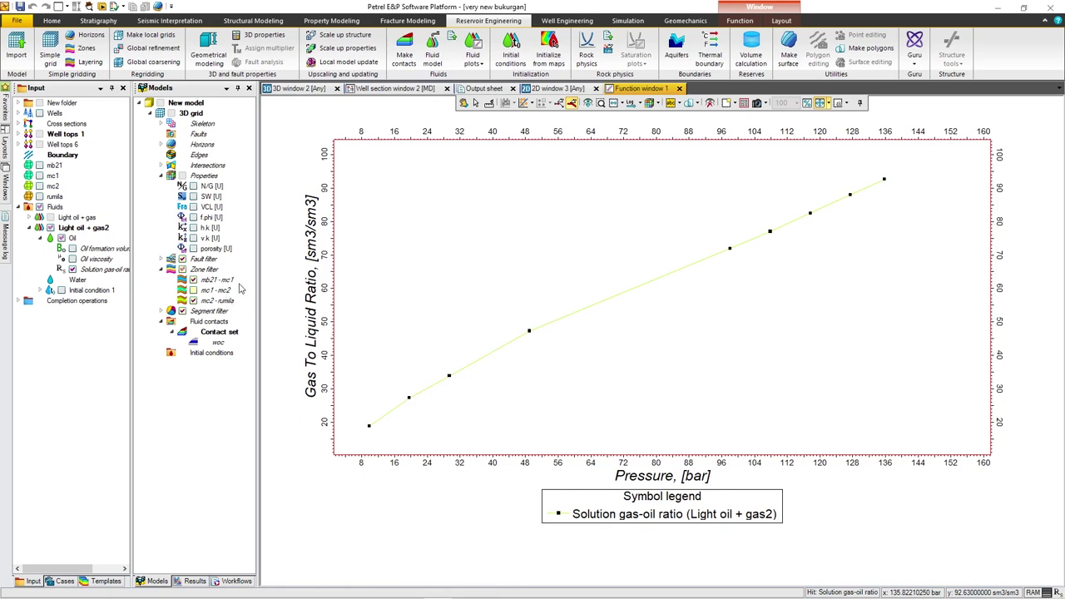
View the oil viscosity and oil formation volume factor curves of Light oil + gas2 individually, and restore all three oil curves.
left_click(73, 269)
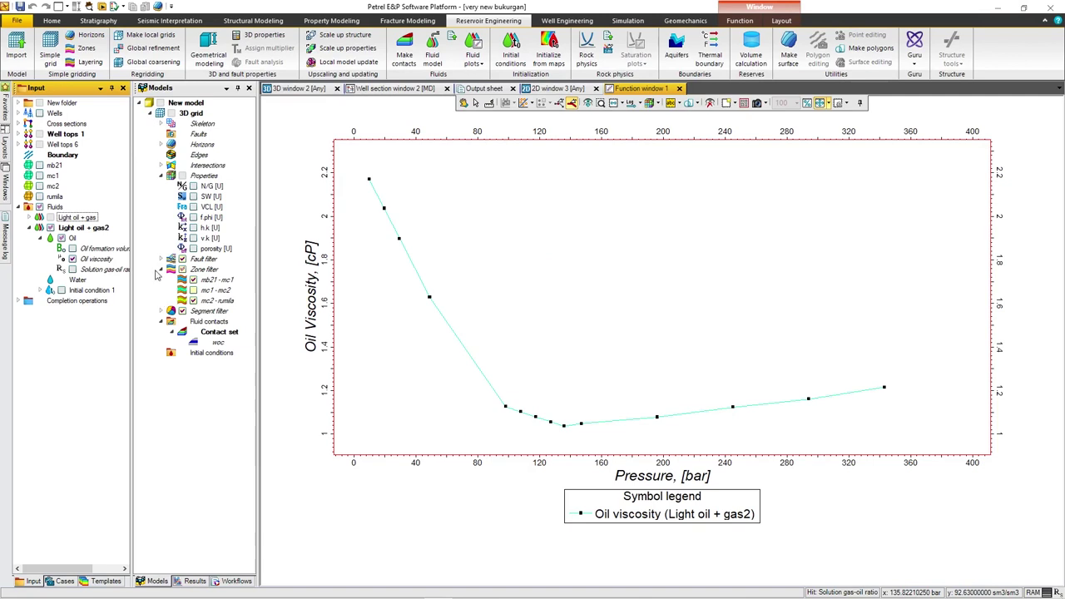
left_click(72, 248)
left_click(72, 259)
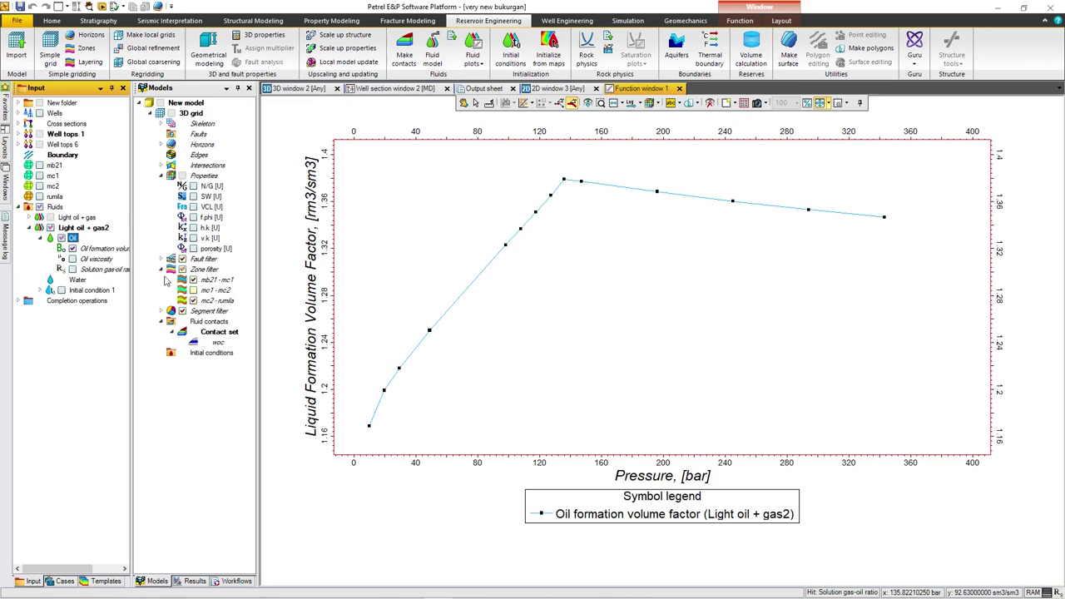
left_click(72, 259)
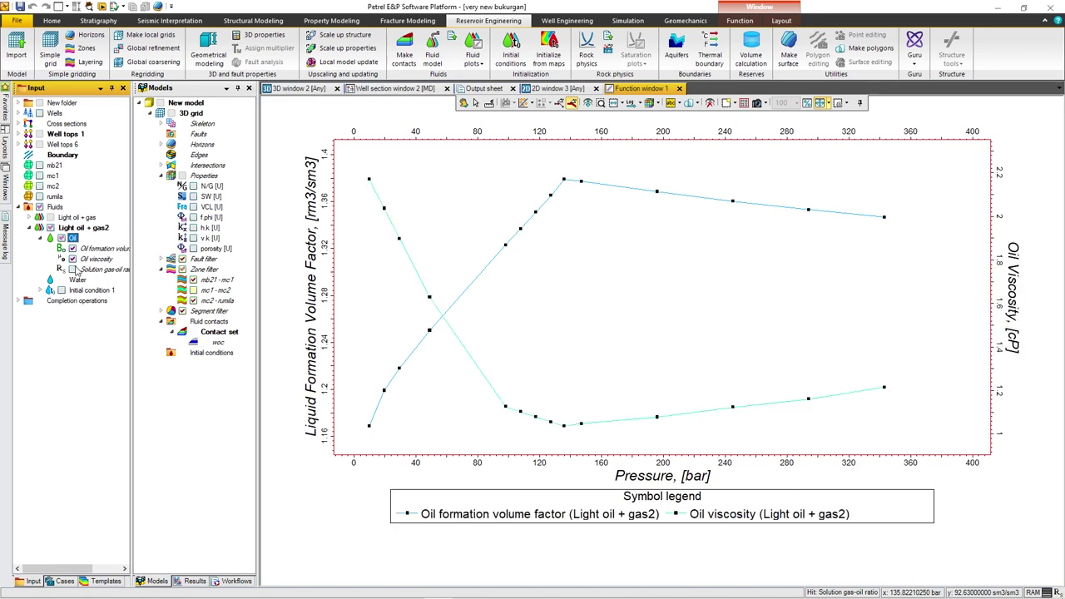
left_click(72, 270)
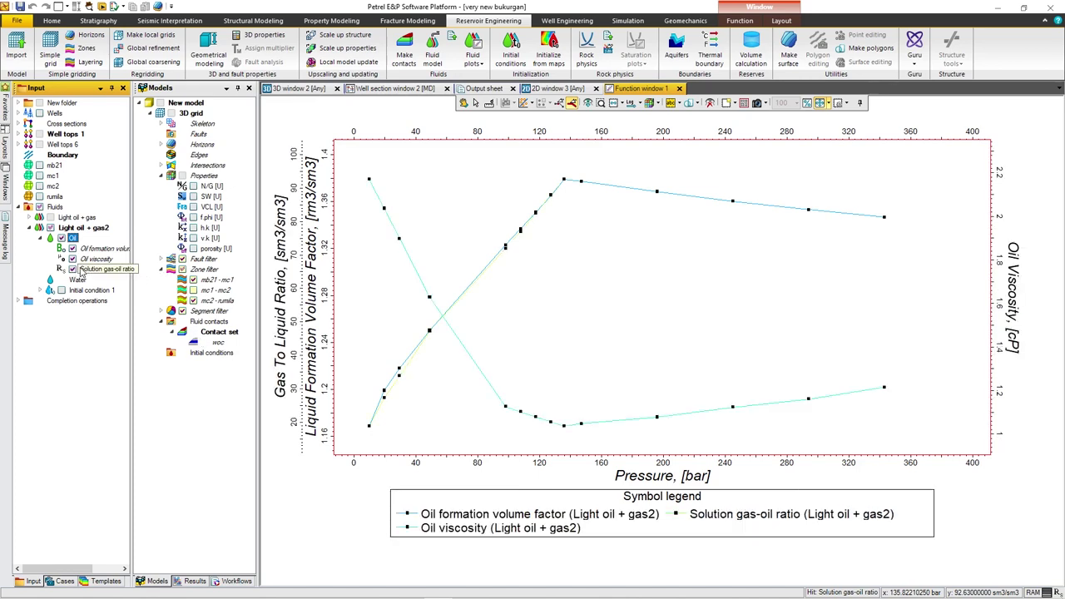